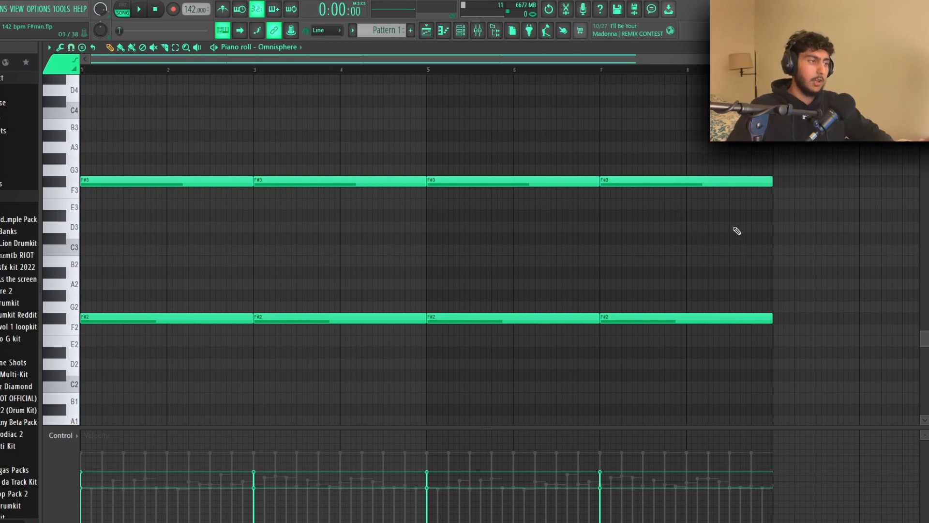
# Examine the Omnisphere pattern by highlighting the F#3 note row and the F#2 note row in turn.
pyautogui.moveTo(778, 154); pyautogui.dragTo(145, 202)
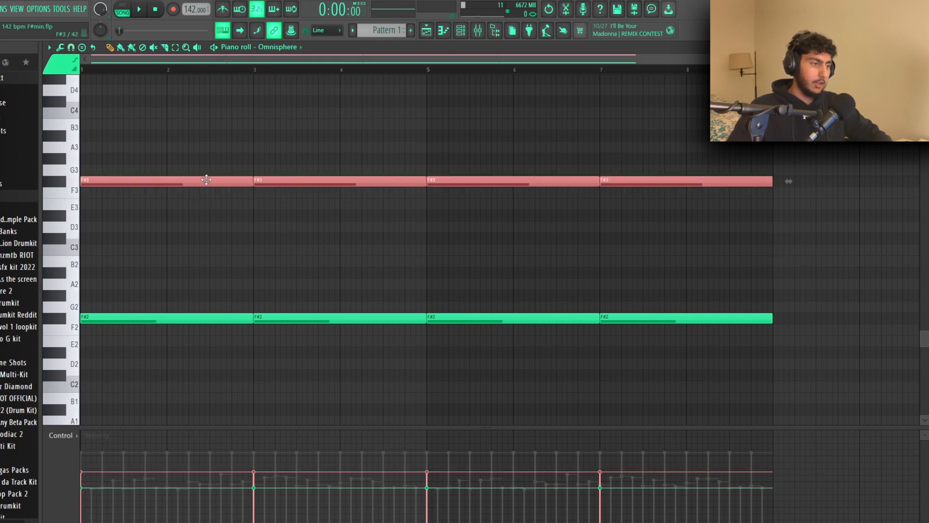
pyautogui.moveTo(789, 303); pyautogui.dragTo(127, 346)
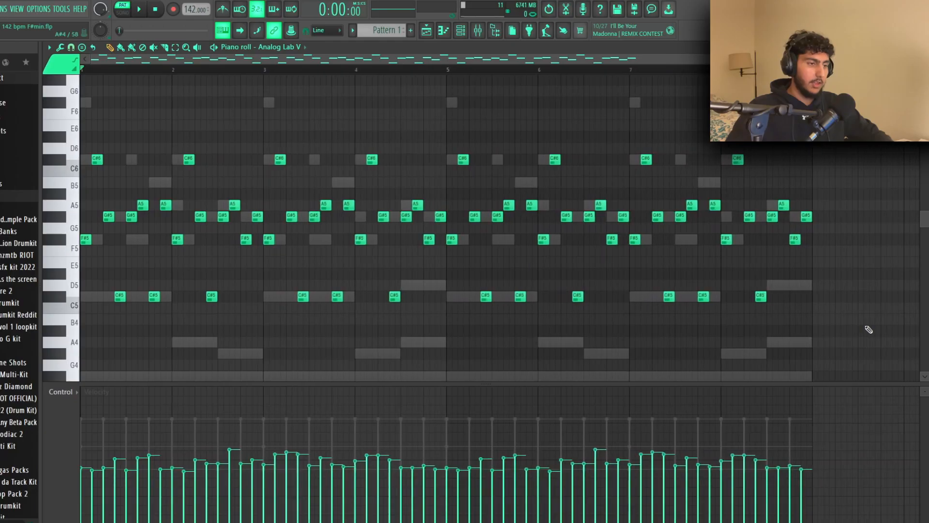
# Review the Analog Lab V melody by highlighting all its notes, bars 1–2 and the repeats from bar 3 onward.
pyautogui.moveTo(861, 334); pyautogui.dragTo(60, 91)
pyautogui.keyDown('ctrl'); pyautogui.click(199, 120); pyautogui.keyUp('ctrl')
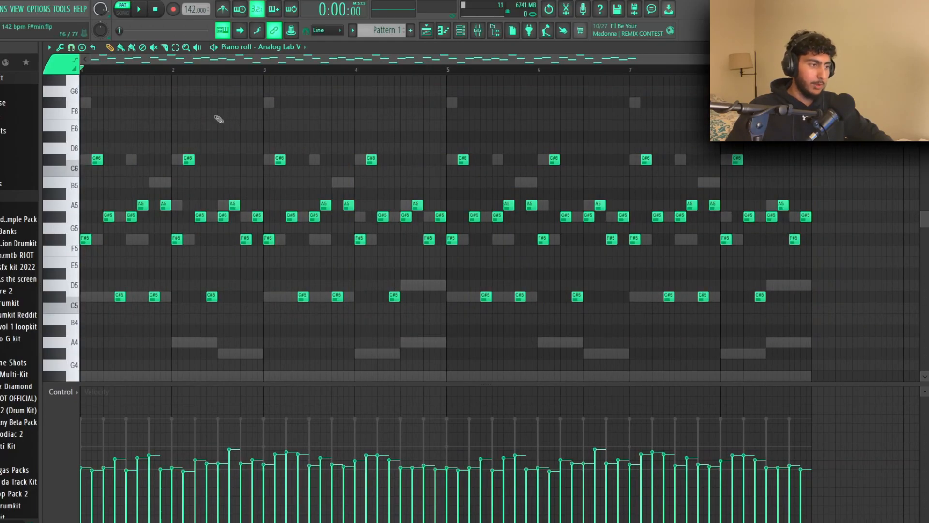
pyautogui.moveTo(264, 72); pyautogui.dragTo(82, 71)
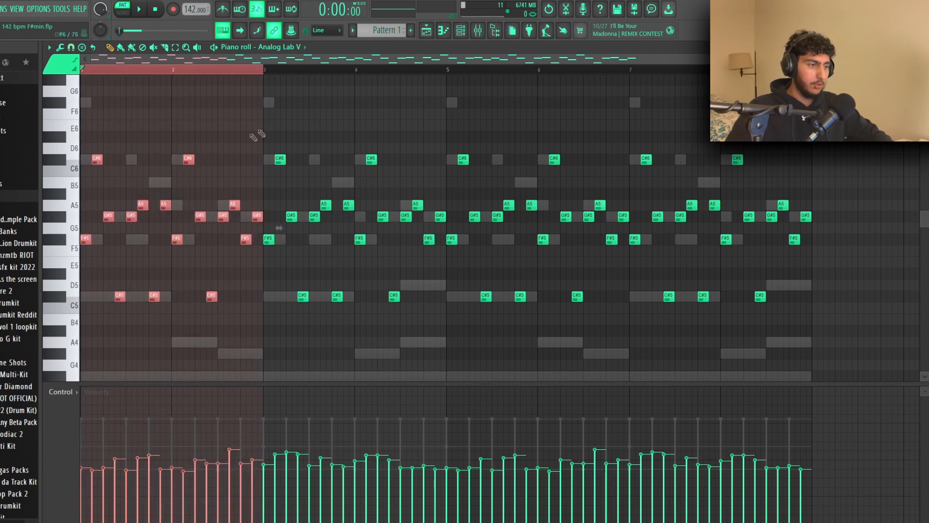
pyautogui.click(300, 74)
pyautogui.moveTo(265, 73); pyautogui.dragTo(793, 228)
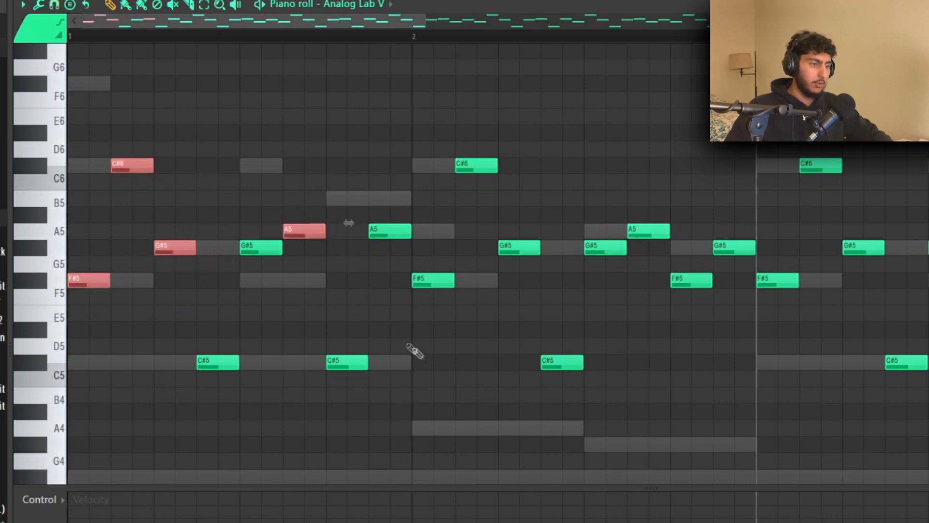
# Clear the note selection and open the randomizer for the Analog Lab V melody.
pyautogui.click(440, 357)
pyautogui.scroll(-1, 532, 341)
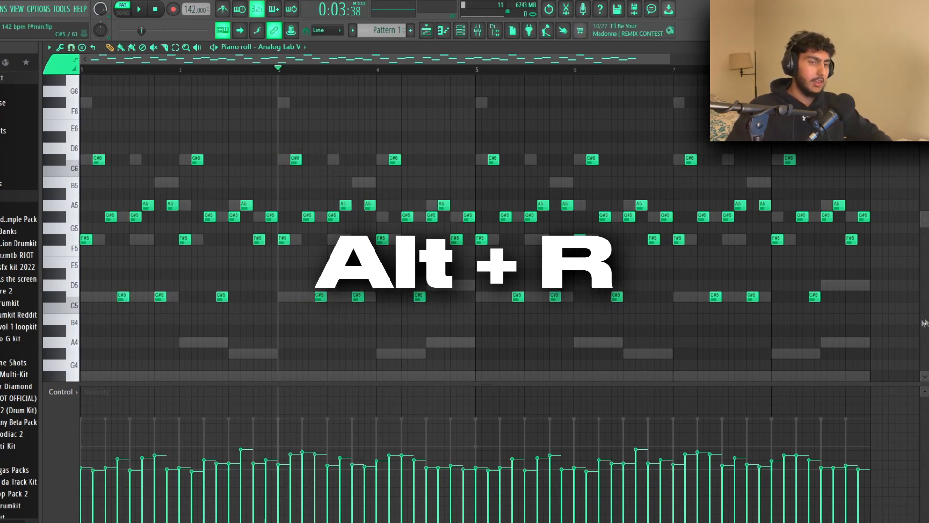
pyautogui.hotkey('alt', 'r')
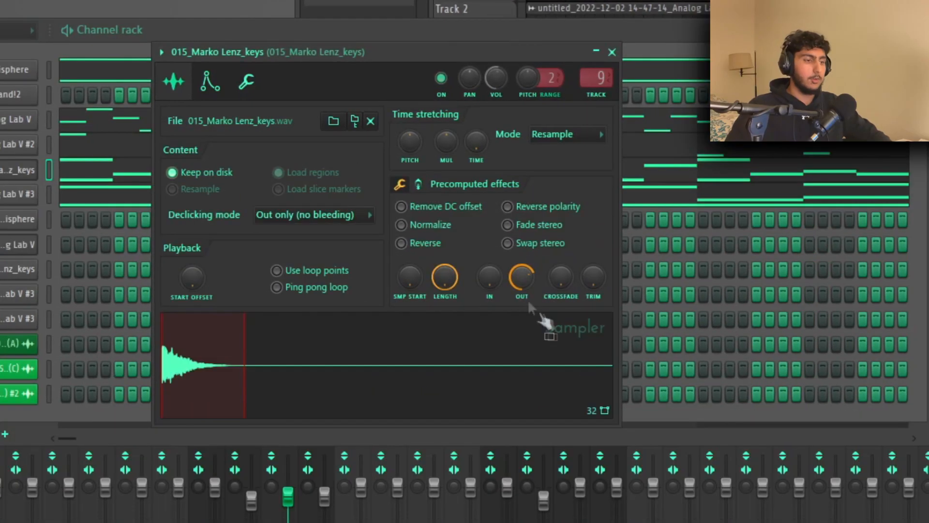
# Check the keys sample channel's volume envelope and return to its sample settings.
pyautogui.click(207, 95)
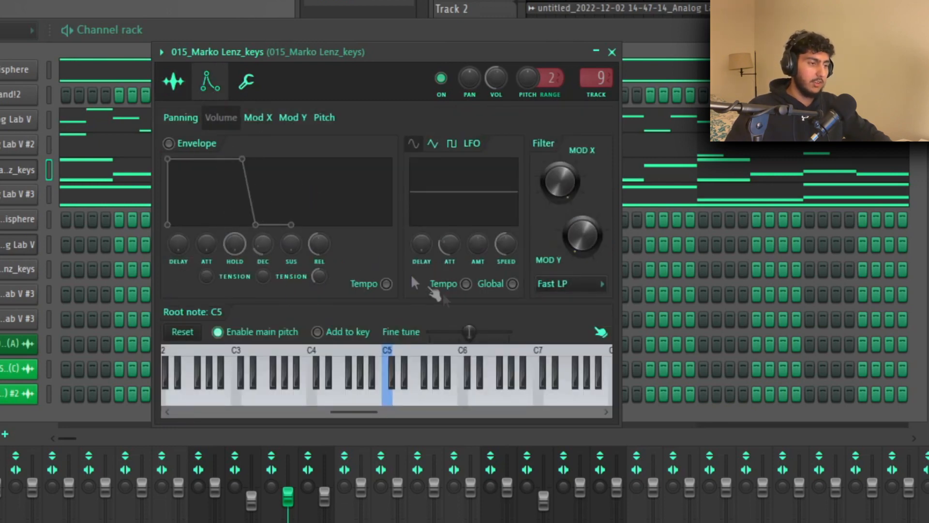
pyautogui.click(173, 82)
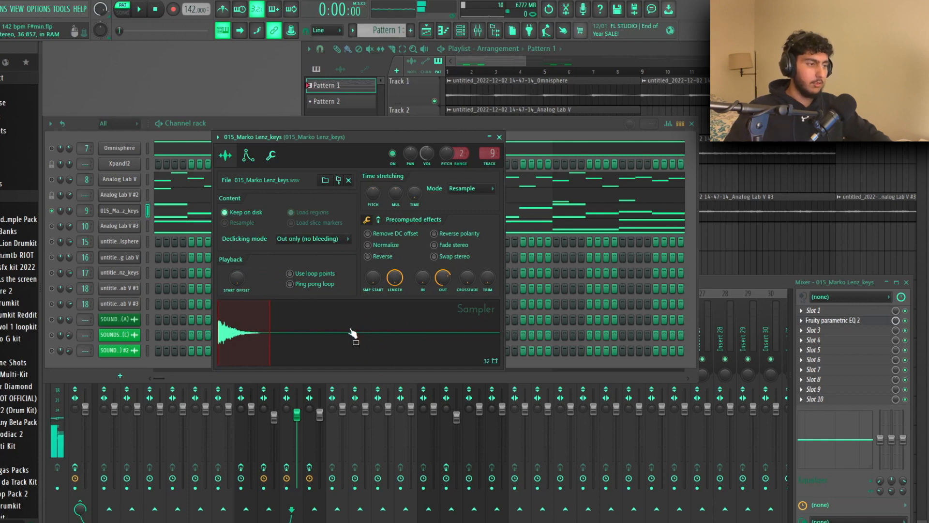
# Open the keys sample's piano roll and highlight bars 1–2, followed by the repeats from bar 3 onward.
pyautogui.press('F7')
pyautogui.moveTo(280, 73); pyautogui.dragTo(45, 86)
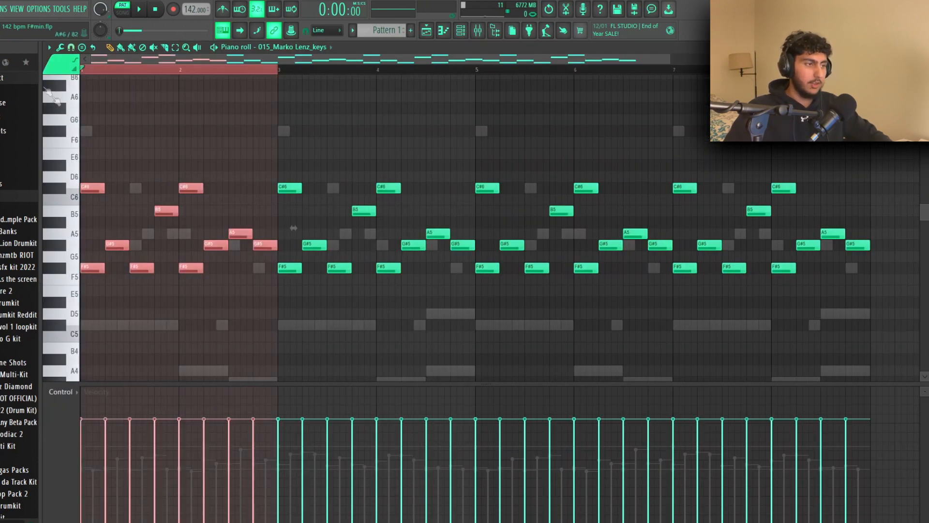
pyautogui.moveTo(287, 71); pyautogui.dragTo(877, 72)
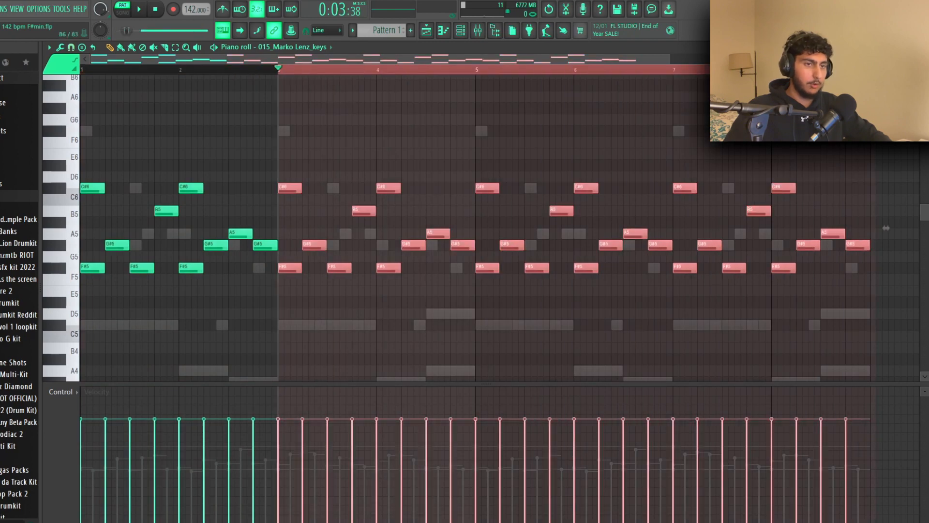
pyautogui.hotkey('ctrl', 'd')
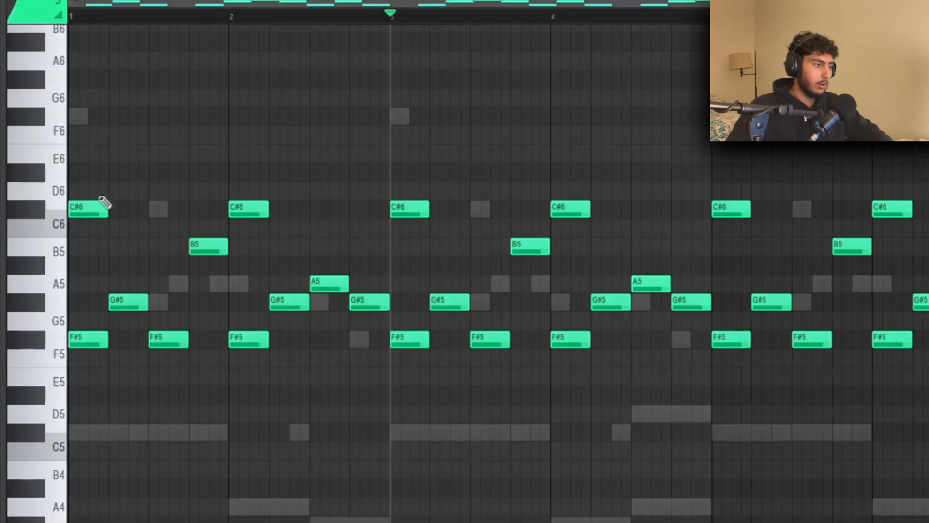
# Inspect the opening F#5 and C#6 notes at the start of bar 1 of the keys melody.
pyautogui.moveTo(107, 171); pyautogui.dragTo(88, 269)
pyautogui.keyDown('ctrl'); pyautogui.click(121, 203); pyautogui.keyUp('ctrl')
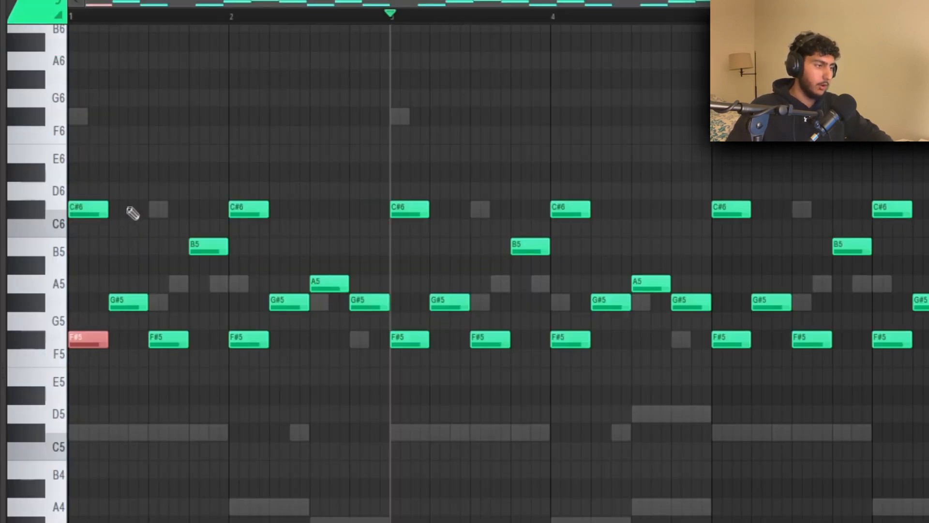
pyautogui.keyDown('ctrl'); pyautogui.keyDown('shift'); pyautogui.click(99, 210); pyautogui.keyUp('shift'); pyautogui.keyUp('ctrl')
pyautogui.keyDown('ctrl'); pyautogui.click(88, 257); pyautogui.keyUp('ctrl')
pyautogui.scroll(2, 115, 362)
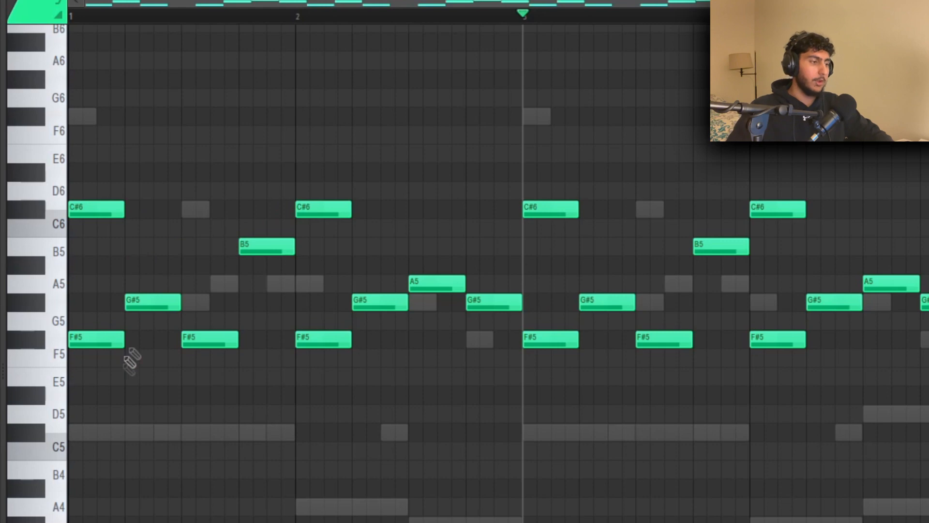
# Inspect the G#5 and A5 notes in the first two bars of the keys melody one by one.
pyautogui.click(99, 256)
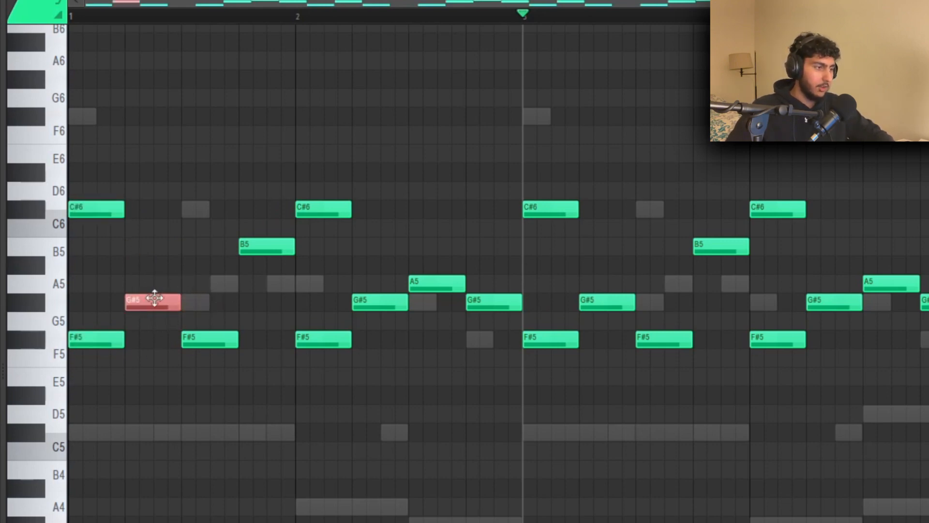
pyautogui.click(92, 337)
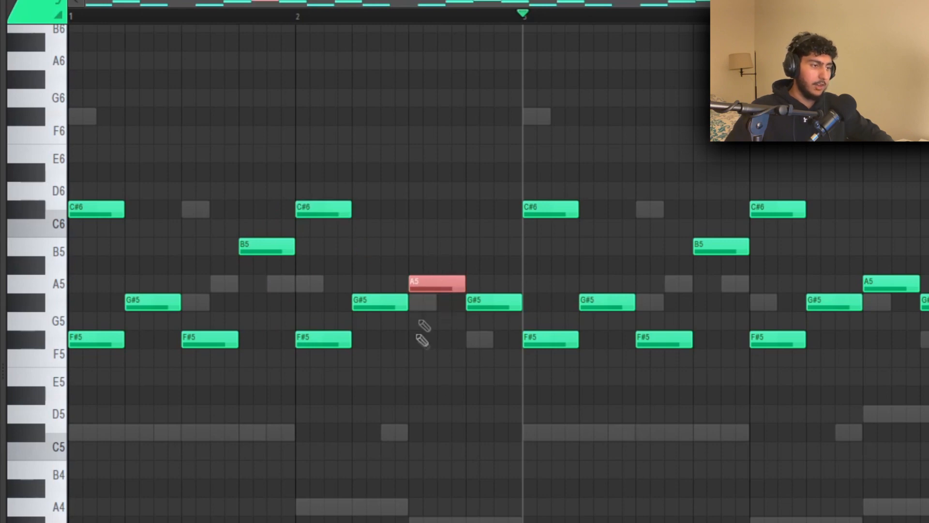
pyautogui.keyDown('ctrl'); pyautogui.click(427, 356); pyautogui.keyUp('ctrl')
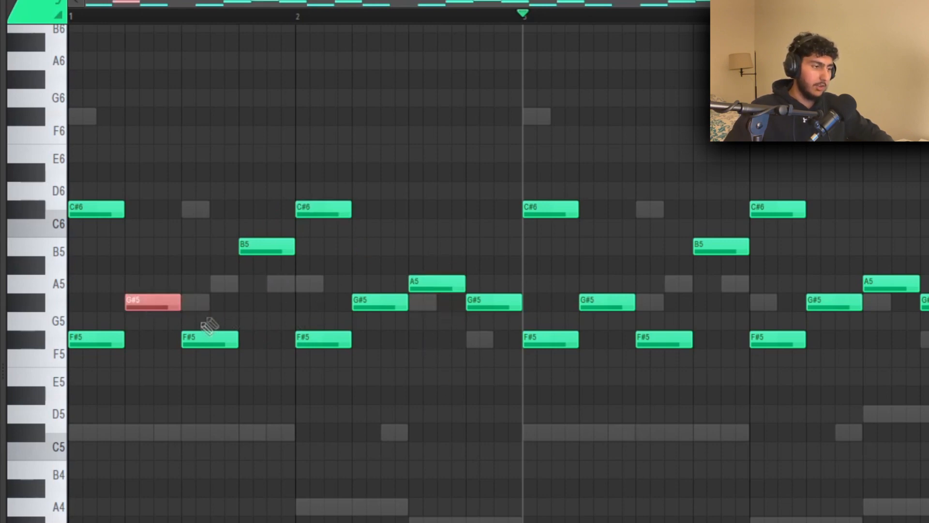
pyautogui.keyDown('ctrl'); pyautogui.click(461, 295); pyautogui.keyUp('ctrl')
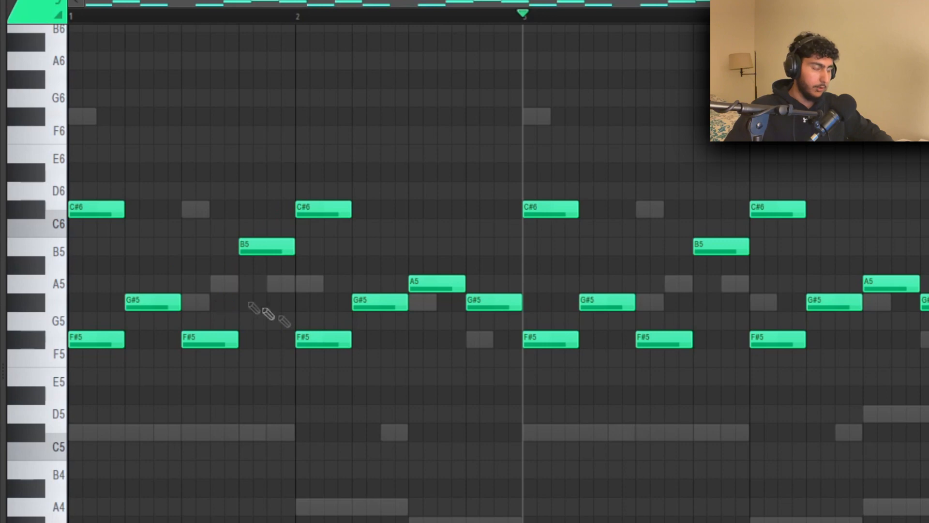
pyautogui.keyDown('ctrl'); pyautogui.click(450, 417); pyautogui.keyUp('ctrl')
pyautogui.scroll(-3, 528, 152)
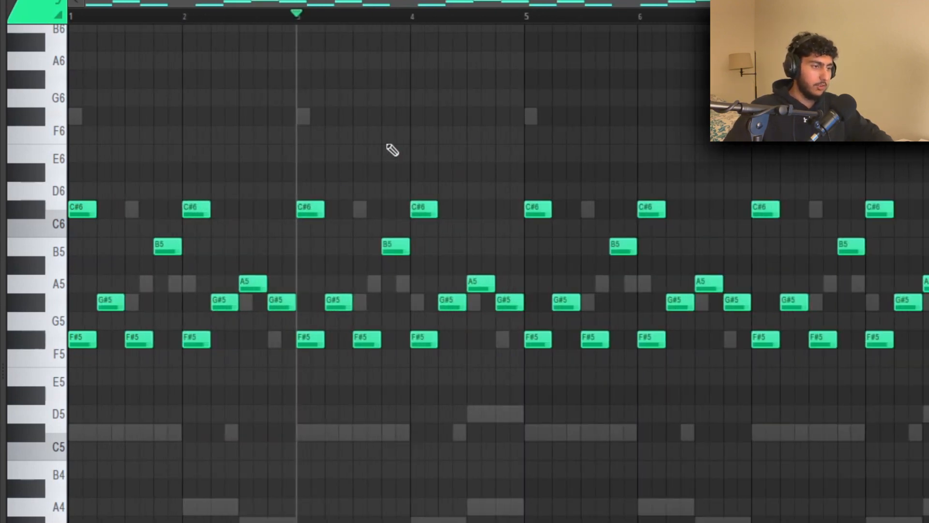
# Highlight bars 1–2 of the keys melody as a loop, clear the selection and play the pattern.
pyautogui.moveTo(291, 11); pyautogui.dragTo(71, 16)
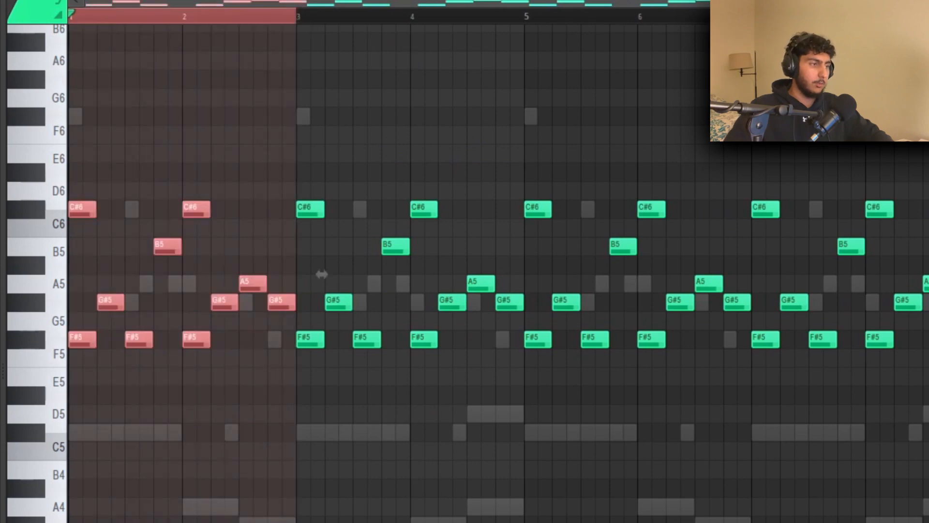
pyautogui.click(194, 19)
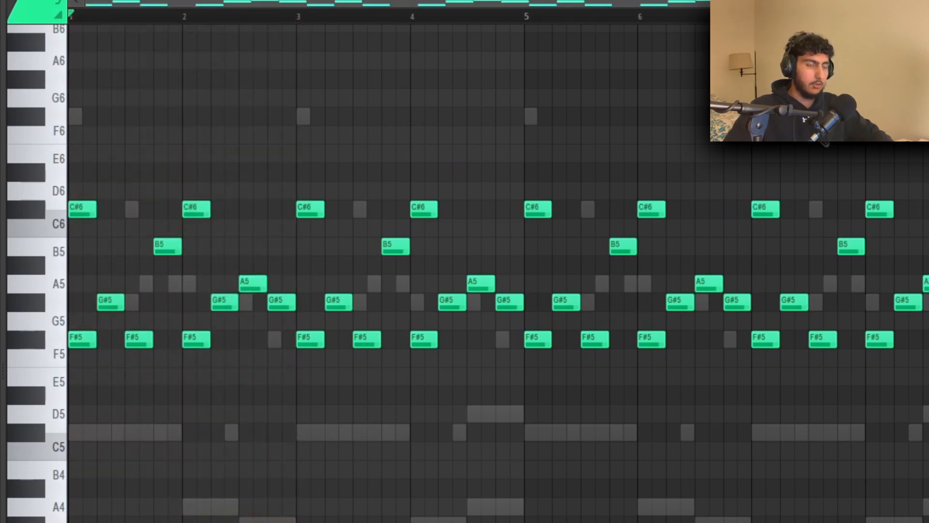
pyautogui.scroll(3, 498, 271)
pyautogui.scroll(-1, 499, 271)
pyautogui.press('space')
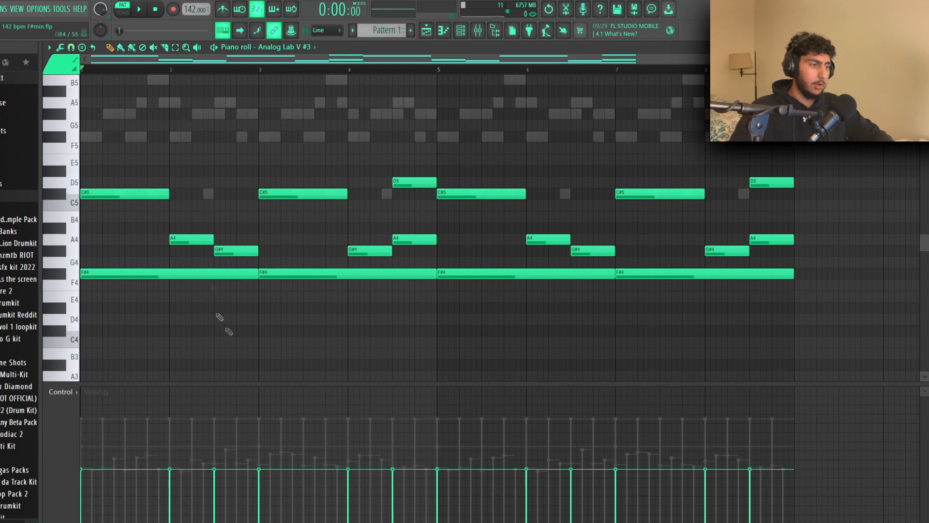
# Examine the opening notes and the bar 5 C#5 note of the Analog Lab V #3 pattern and play it.
pyautogui.moveTo(189, 290); pyautogui.dragTo(187, 230)
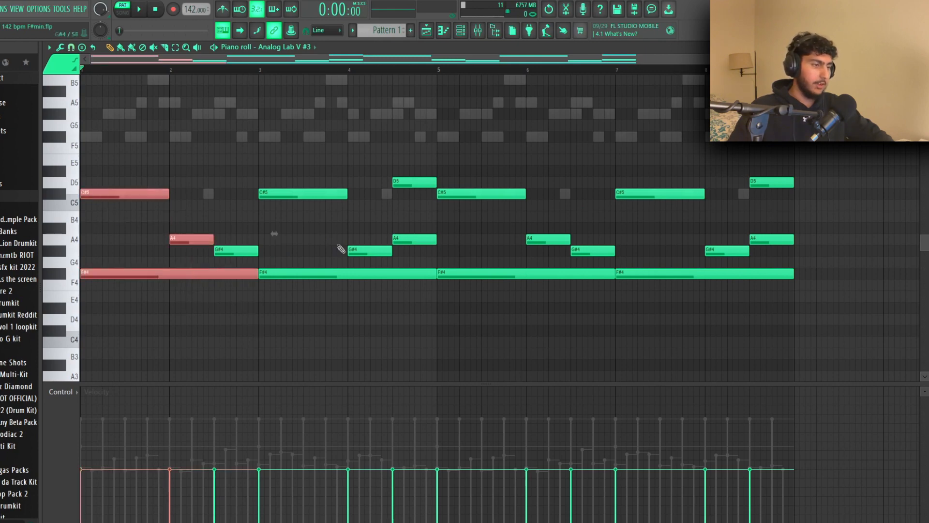
pyautogui.keyDown('ctrl'); pyautogui.click(749, 362); pyautogui.keyUp('ctrl')
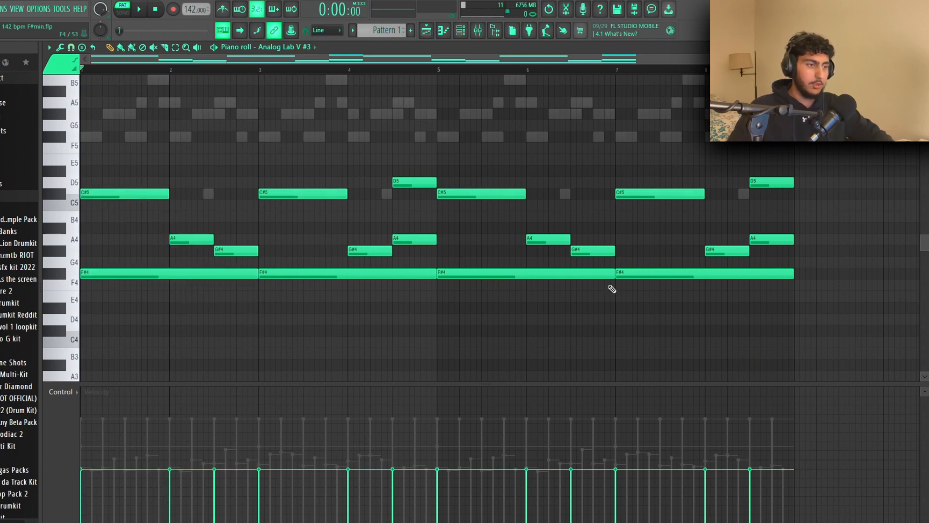
pyautogui.moveTo(813, 188); pyautogui.dragTo(440, 176)
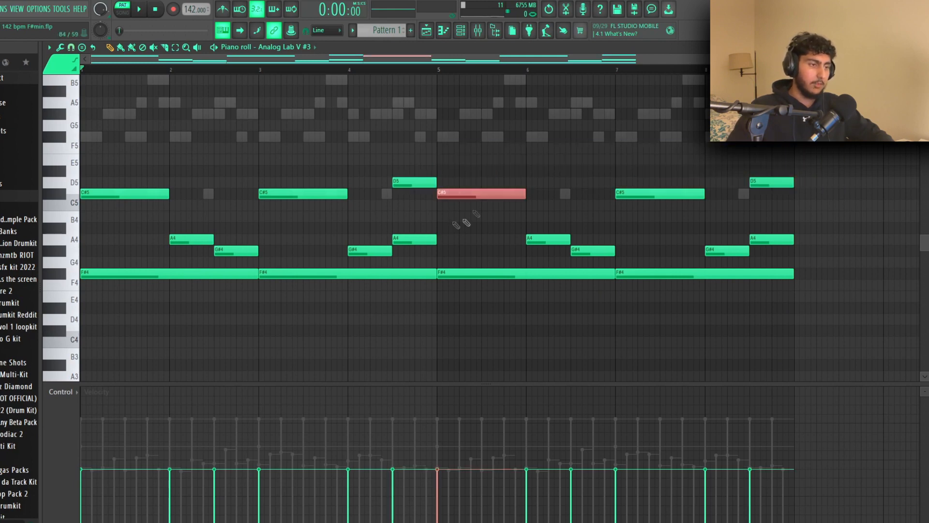
pyautogui.press('space')
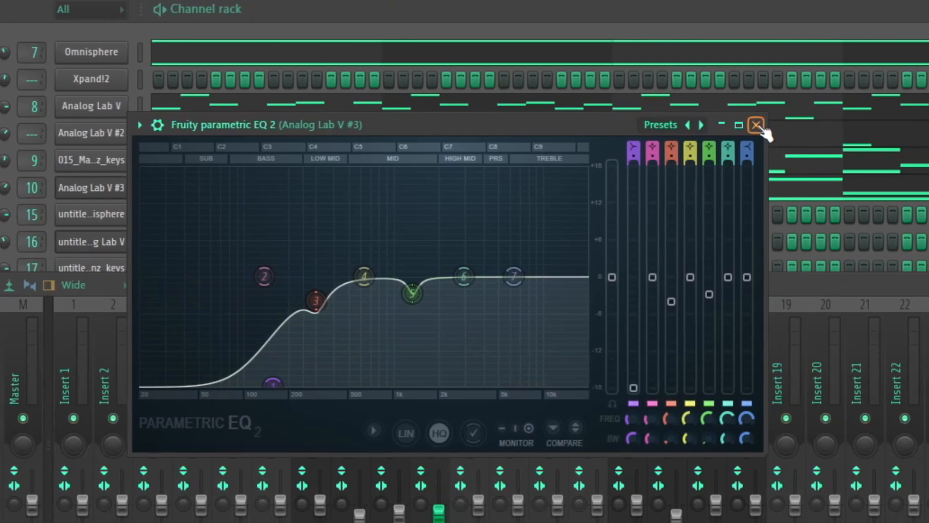
# Close the Analog Lab V #3 equalizer and arm mixer tracks 8, 9 and 10 for recording alongside Omnisphere's track 7.
pyautogui.click(740, 125)
pyautogui.press('Left')
pyautogui.press('Left')
pyautogui.press('Left')
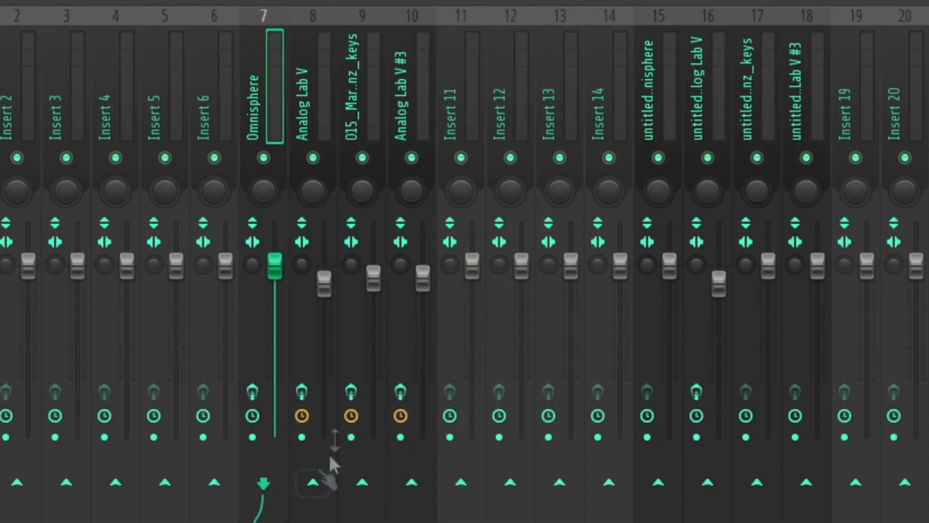
pyautogui.click(303, 439)
pyautogui.click(351, 437)
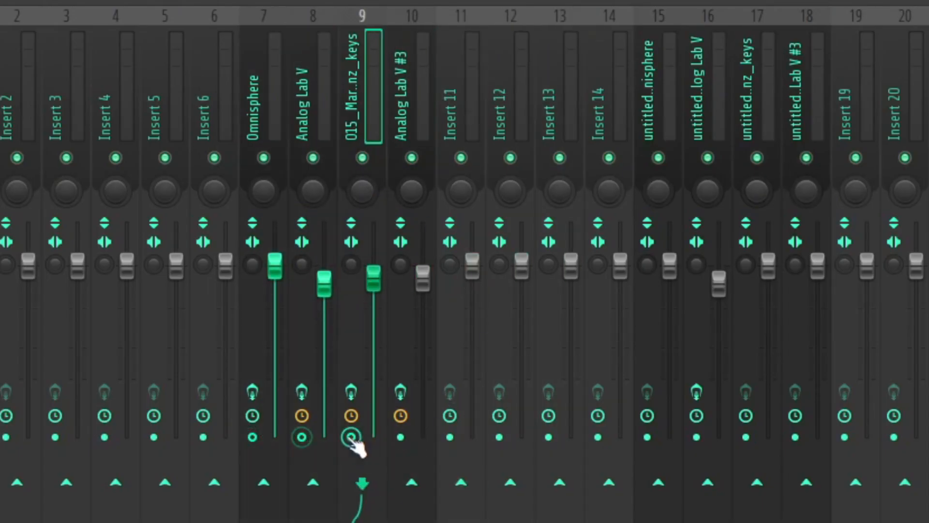
pyautogui.click(400, 438)
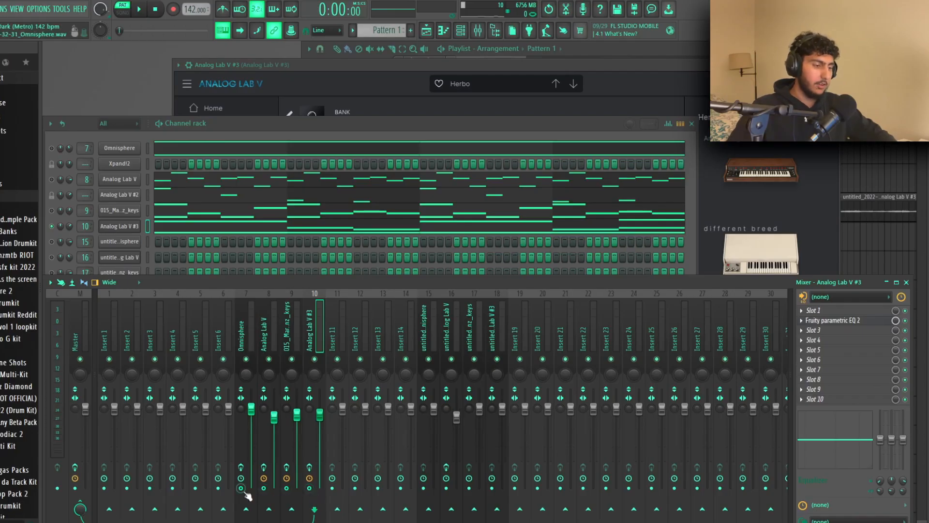
# Open the wave rendering settings for the armed mixer tracks and return to the playlist.
pyautogui.hotkey('alt', 'r')
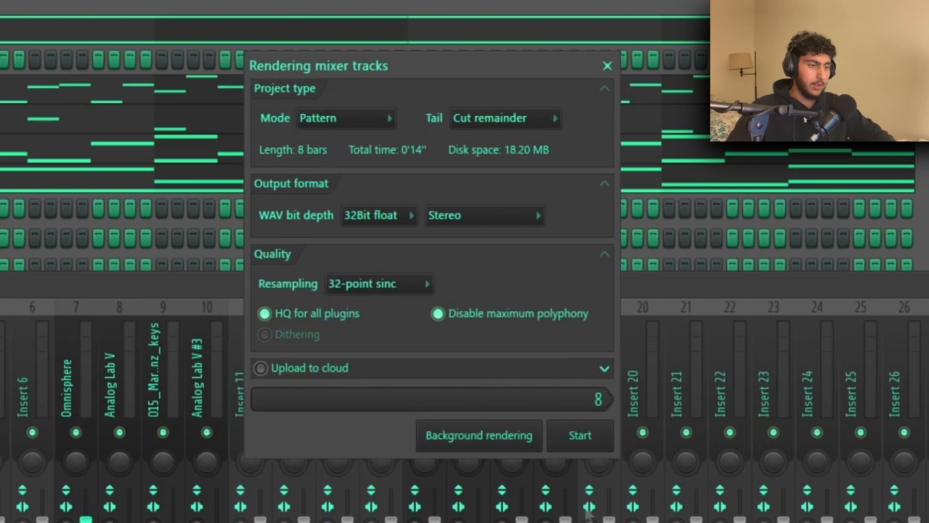
pyautogui.scroll(-2, 649, 224)
pyautogui.moveTo(649, 221); pyautogui.dragTo(513, 89)
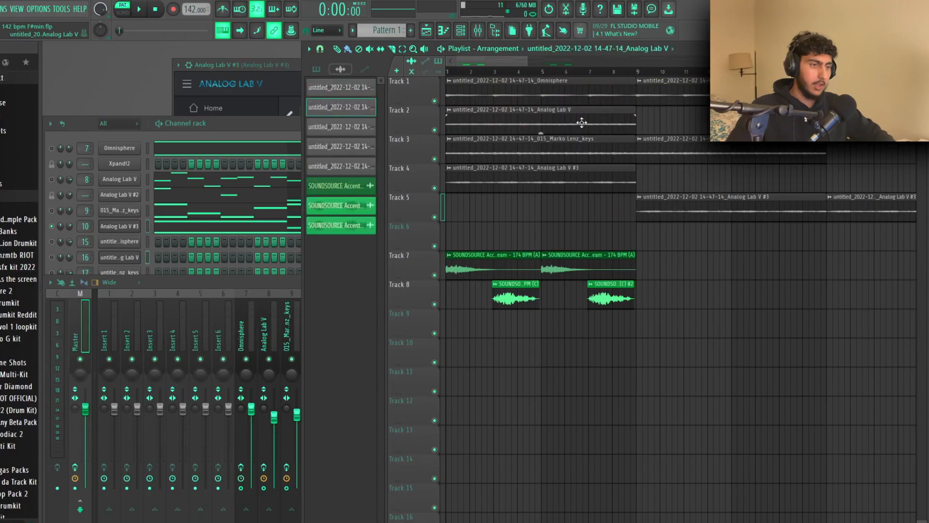
# Open the channel settings of the rendered Analog Lab V clip on Track 2 and play that track soloed.
pyautogui.doubleClick(583, 124)
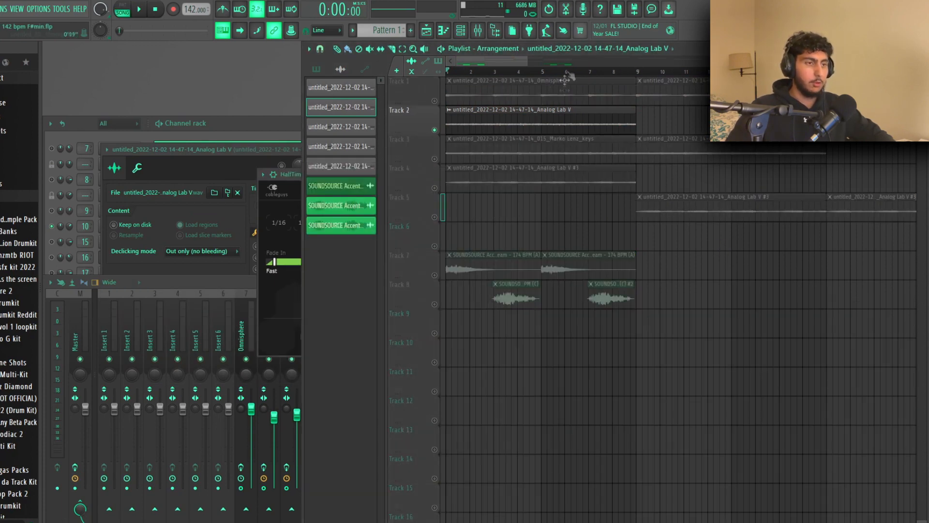
pyautogui.press('space')
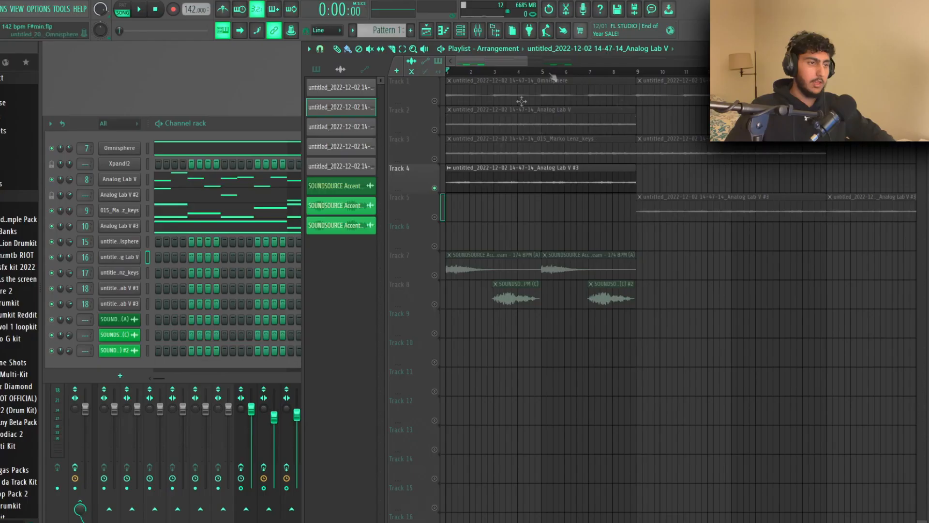
# Play the soloed Analog Lab V #3 clip on Track 4 and examine its counterpart on Track 5 from bar 9.
pyautogui.press('space')
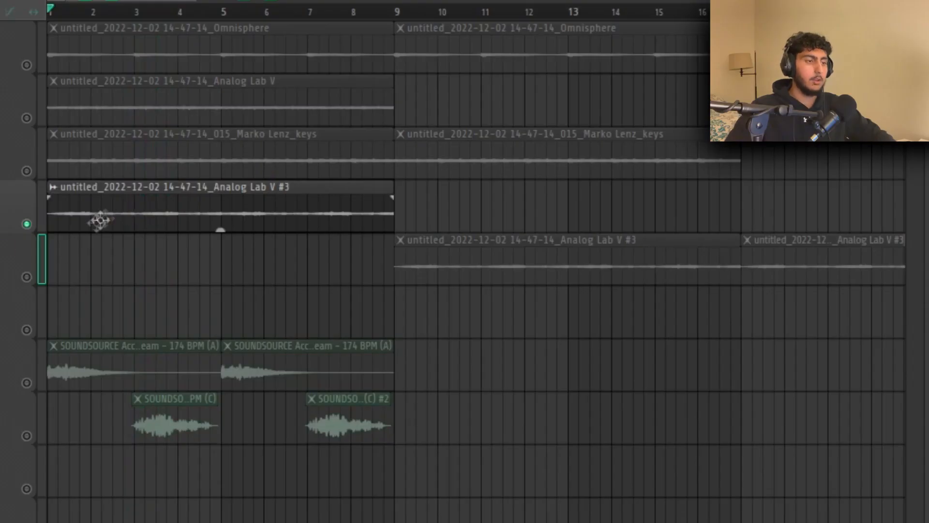
pyautogui.moveTo(116, 218); pyautogui.dragTo(450, 266)
pyautogui.scroll(2, 450, 266)
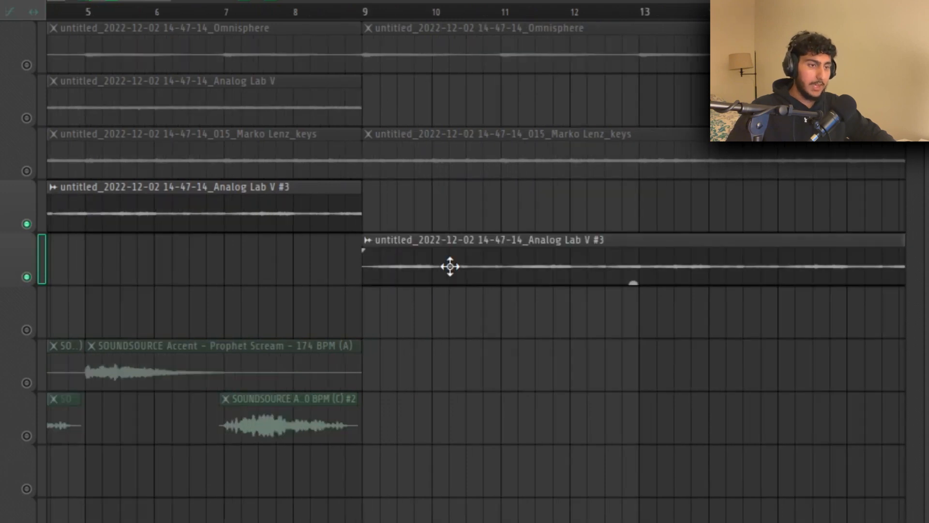
# Bring up the options of the Analog Lab V #3 clip on Track 5, dismiss them and open the clip's channel settings.
pyautogui.rightClick(371, 248)
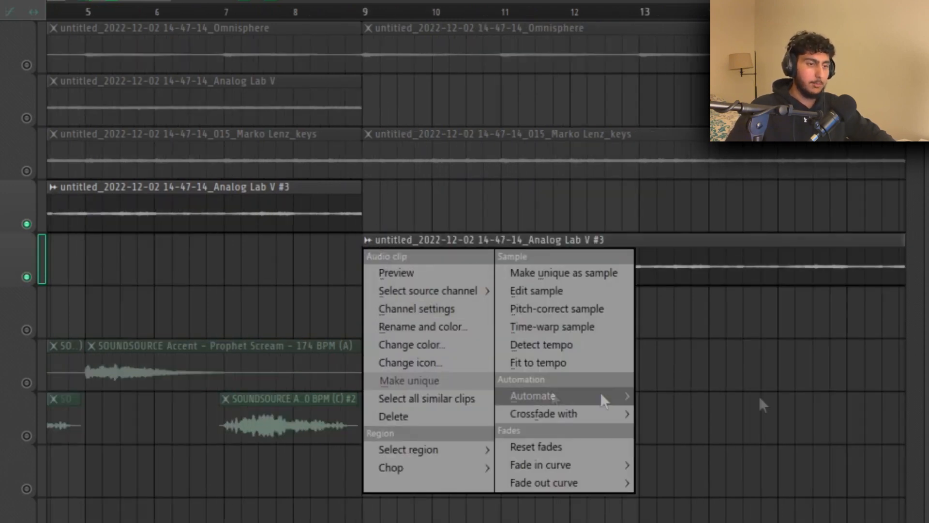
pyautogui.click(475, 380)
pyautogui.doubleClick(578, 236)
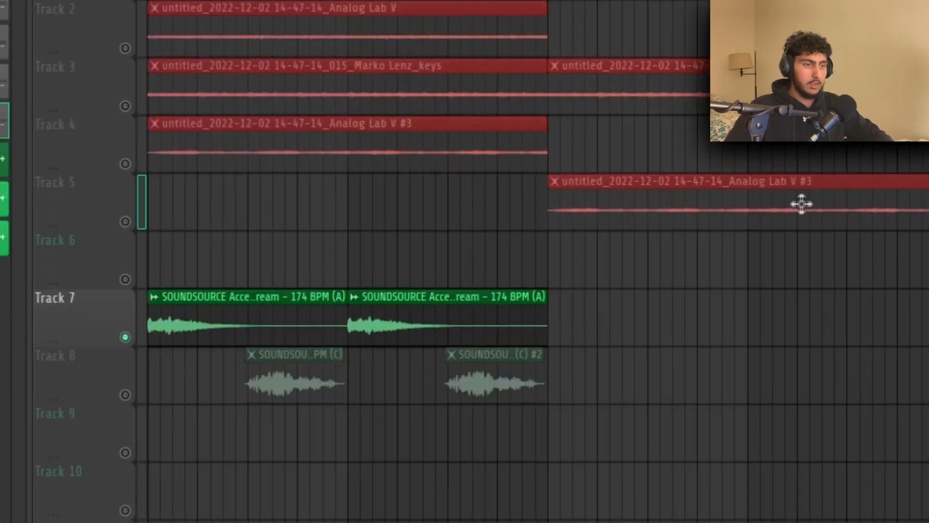
# Compare the SOUNDSOURCE accent clips on Tracks 7 and 8 by switching Track 8's solo and highlighting them.
pyautogui.click(828, 257)
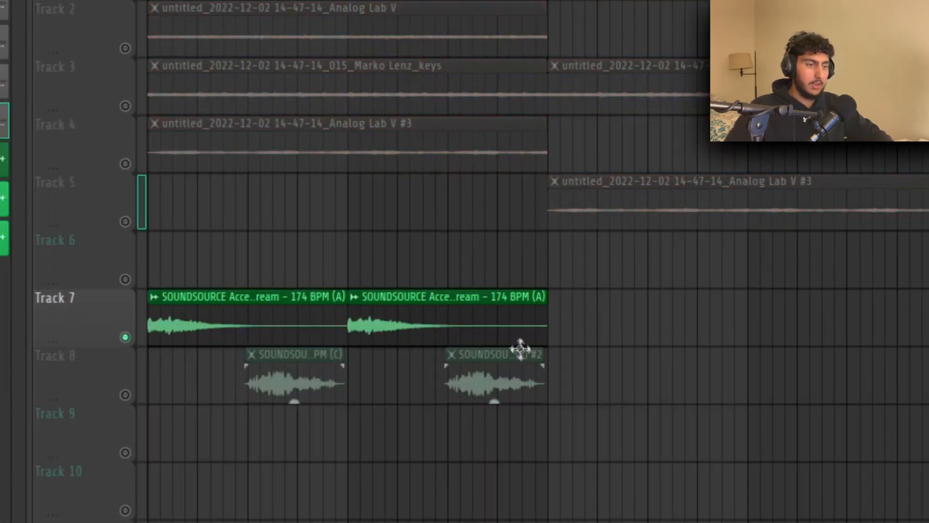
pyautogui.click(125, 395)
pyautogui.moveTo(629, 368); pyautogui.dragTo(283, 341)
pyautogui.moveTo(565, 380); pyautogui.dragTo(273, 336)
pyautogui.keyDown('ctrl'); pyautogui.click(283, 466); pyautogui.keyUp('ctrl')
pyautogui.click(125, 395)
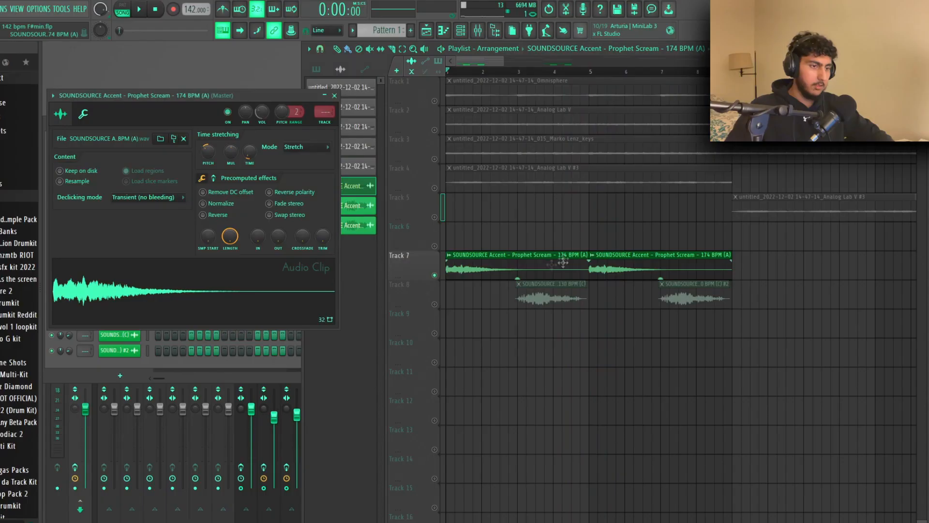
# Select bars 1 to 5 of the timeline to audition the soloed Prophet Scream clip on Track 7.
pyautogui.keyDown('ctrl'); pyautogui.click(589, 72); pyautogui.keyUp('ctrl')
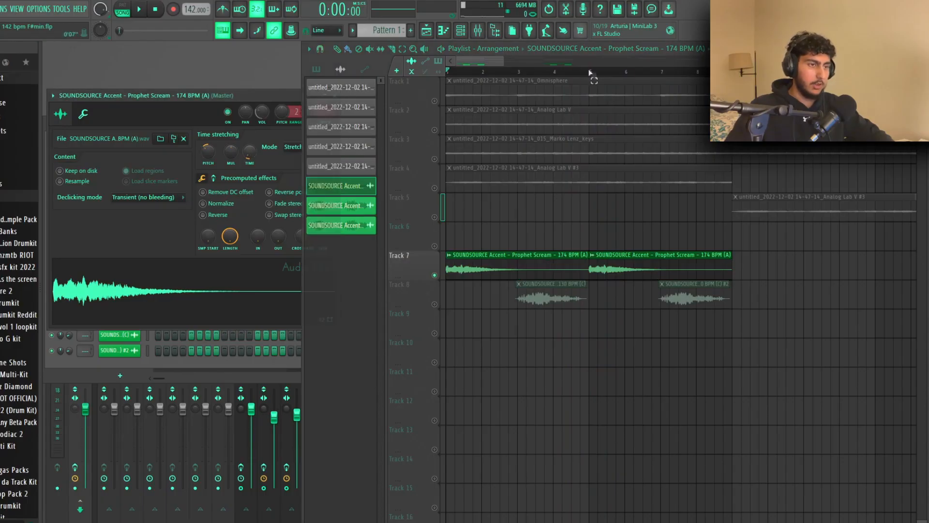
pyautogui.moveTo(589, 73); pyautogui.dragTo(446, 73)
pyautogui.click(187, 124)
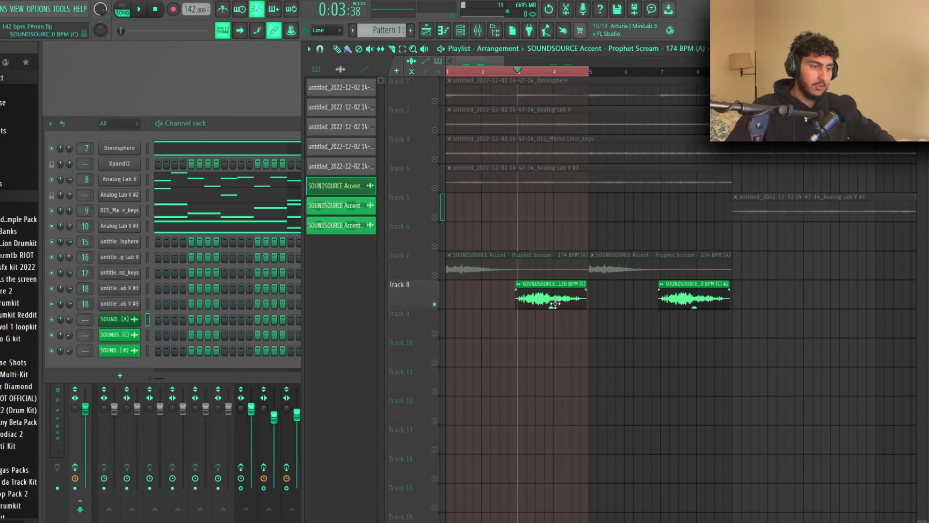
# Play the soloed SOUNDSOURCE accent clips on Track 8, moving the playback position to bar 7.
pyautogui.press('space')
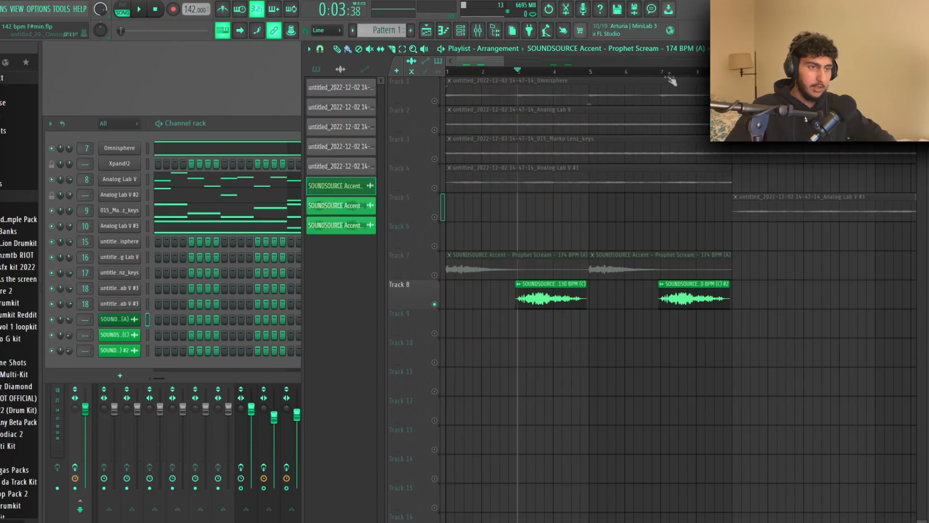
pyautogui.click(668, 75)
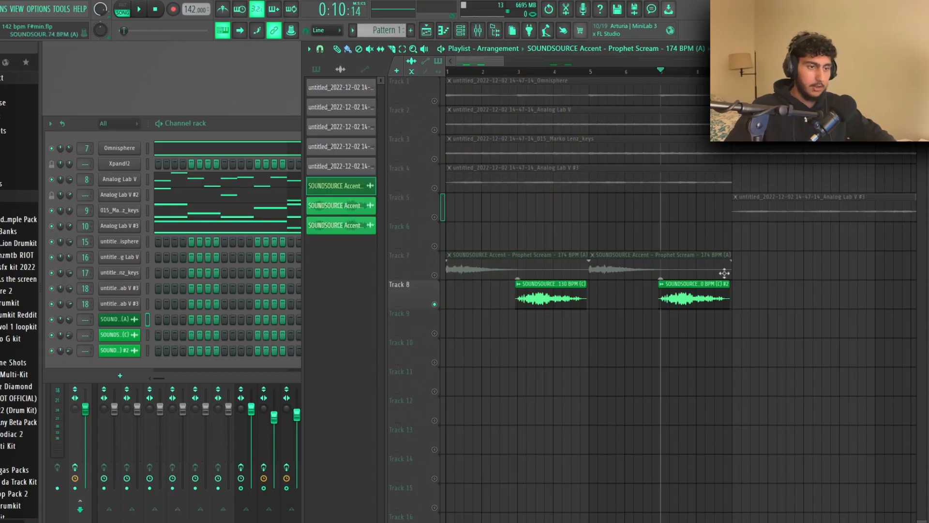
pyautogui.press('space')
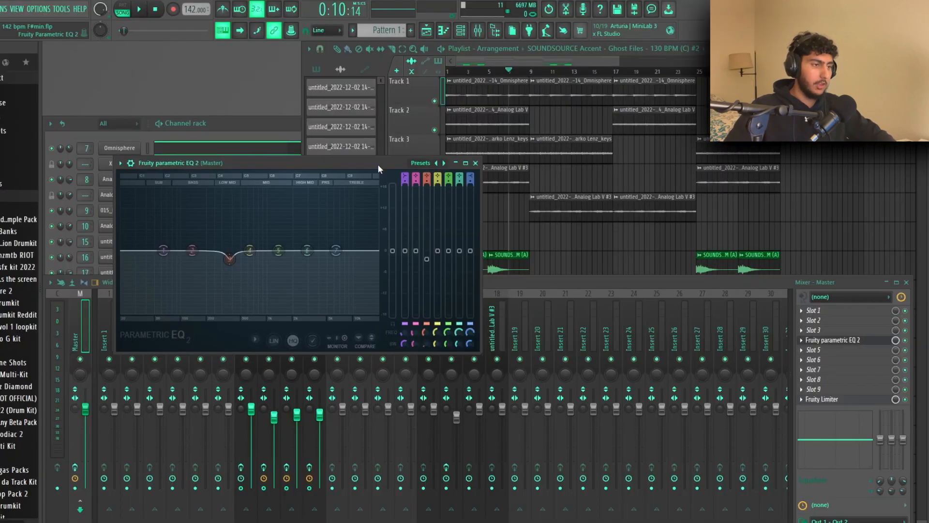
# Close the Fruity parametric EQ 2 window of the Master mixer track.
pyautogui.click(476, 164)
pyautogui.moveTo(818, 337); pyautogui.dragTo(338, 40)
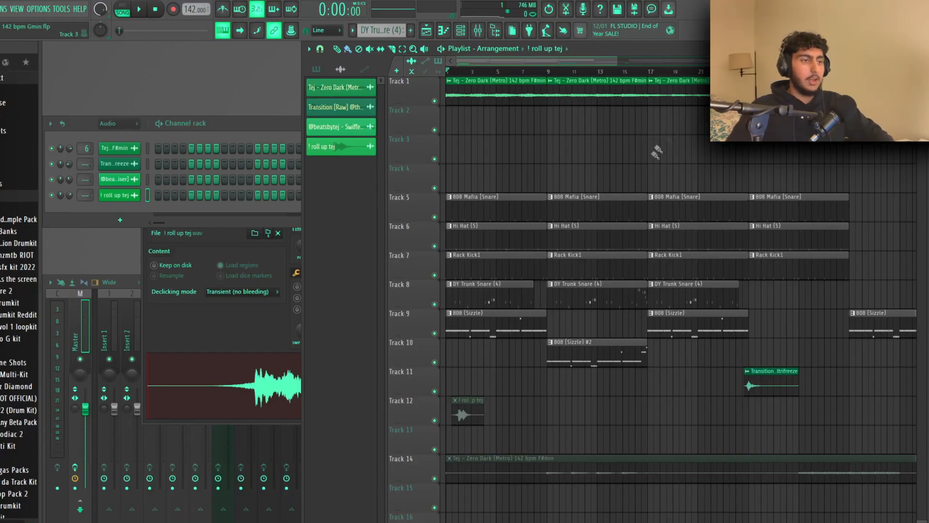
# Look over the drum and 808 arrangement in the playlist and audition bars 9 to 17 with the melody on Track 1.
pyautogui.scroll(-3, 692, 155)
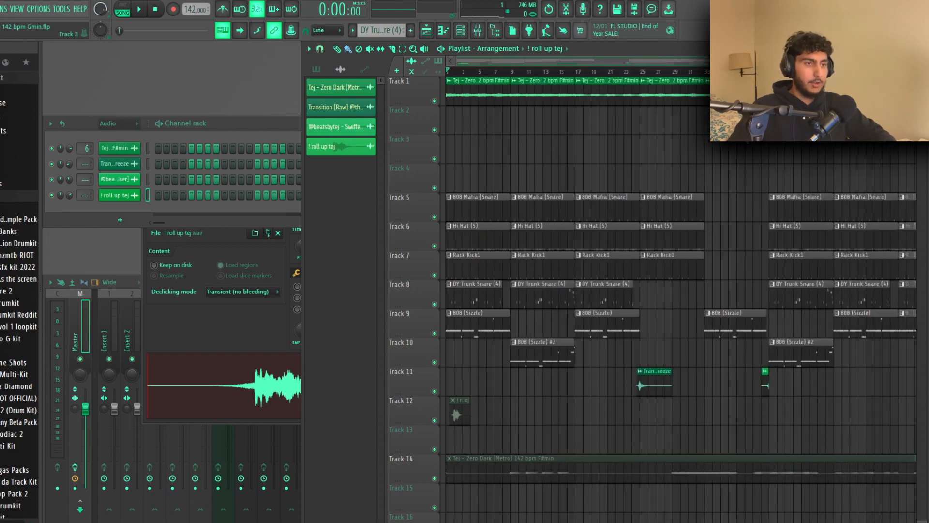
pyautogui.scroll(-3, 743, 142)
pyautogui.moveTo(881, 157); pyautogui.dragTo(454, 87)
pyautogui.keyDown('ctrl'); pyautogui.click(484, 145); pyautogui.keyUp('ctrl')
pyautogui.scroll(5, 444, 141)
pyautogui.moveTo(525, 339); pyautogui.dragTo(528, 162)
pyautogui.keyDown('ctrl'); pyautogui.click(532, 157); pyautogui.keyUp('ctrl')
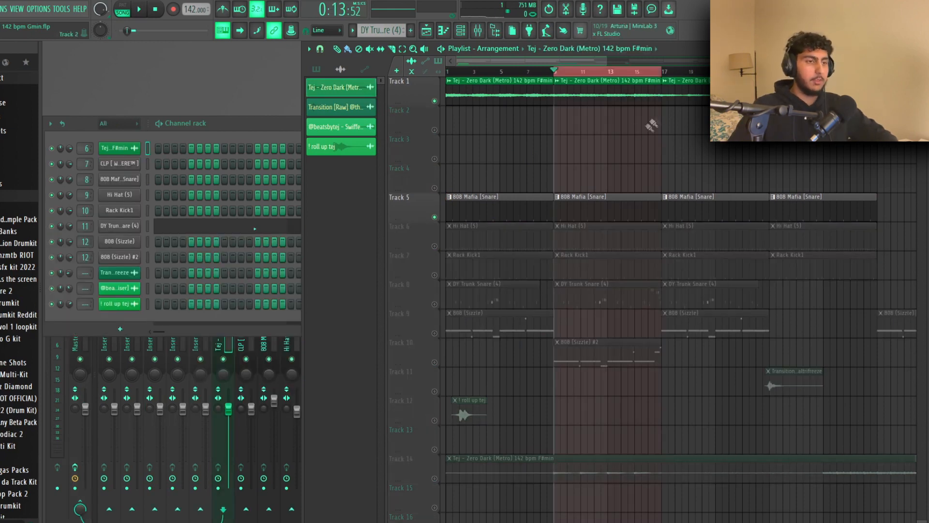
pyautogui.doubleClick(612, 100)
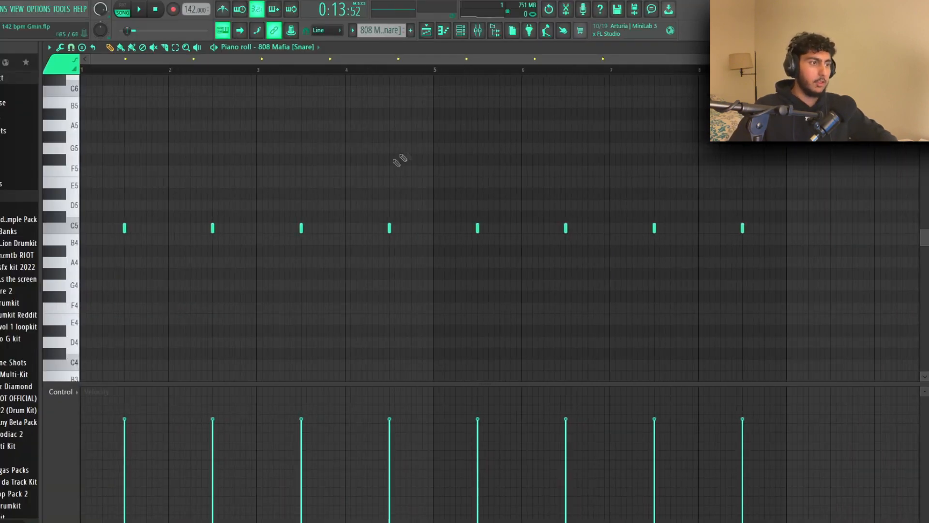
# Examine the evenly spaced C5 notes of the 808 Mafia [Snare] pattern in the piano roll and play them.
pyautogui.moveTo(422, 211); pyautogui.dragTo(114, 248)
pyautogui.rightClick(449, 131)
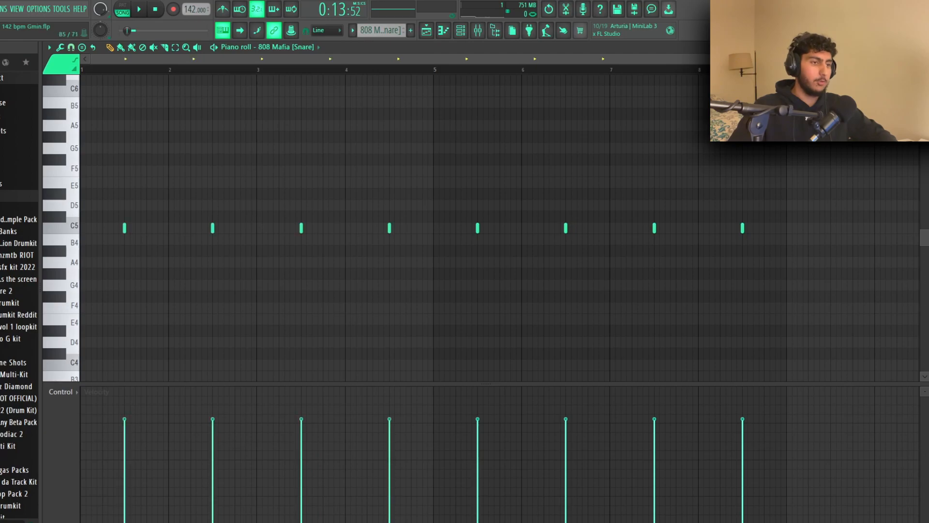
pyautogui.press('space')
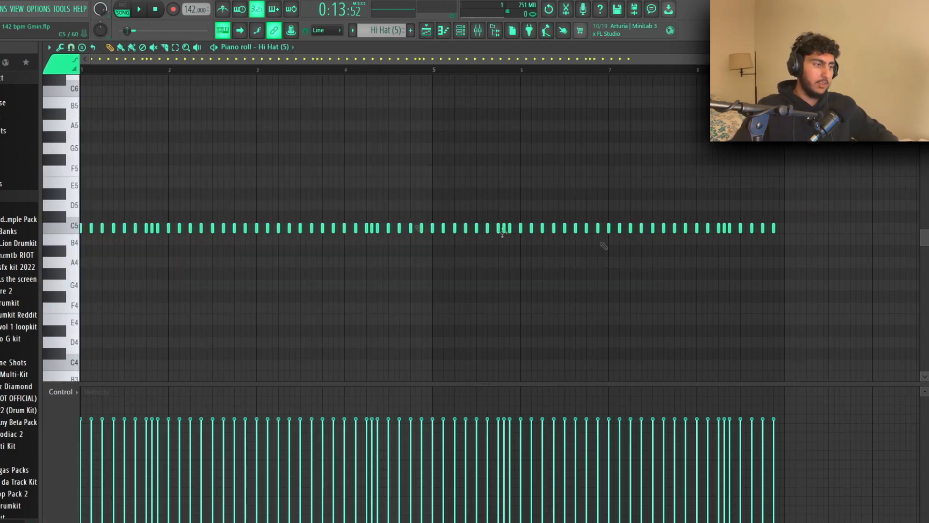
# Highlight each of the four quick rolls in the Hi Hat (5) pattern, clear the selection and play it.
pyautogui.moveTo(168, 223); pyautogui.dragTo(136, 235)
pyautogui.moveTo(389, 226); pyautogui.dragTo(344, 234)
pyautogui.moveTo(529, 226); pyautogui.dragTo(465, 233)
pyautogui.moveTo(753, 224); pyautogui.dragTo(697, 233)
pyautogui.keyDown('ctrl'); pyautogui.click(753, 332); pyautogui.keyUp('ctrl')
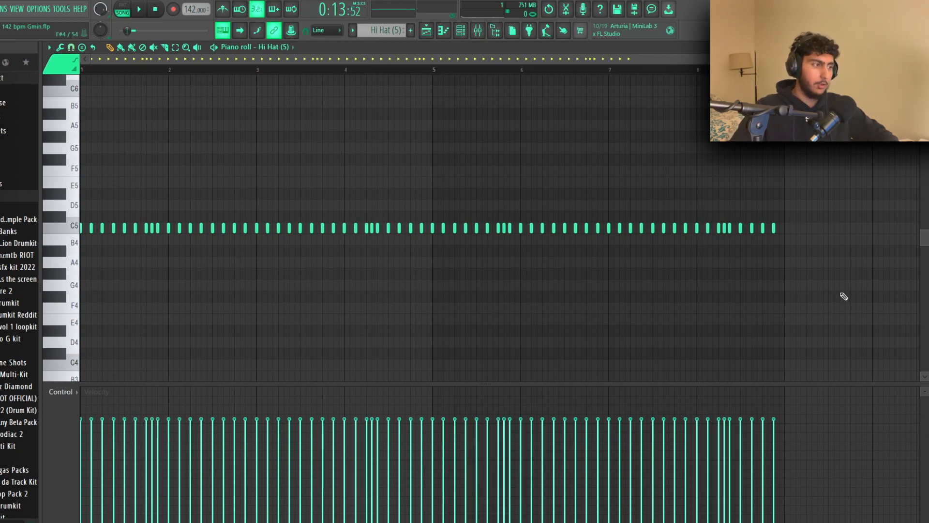
pyautogui.press('space')
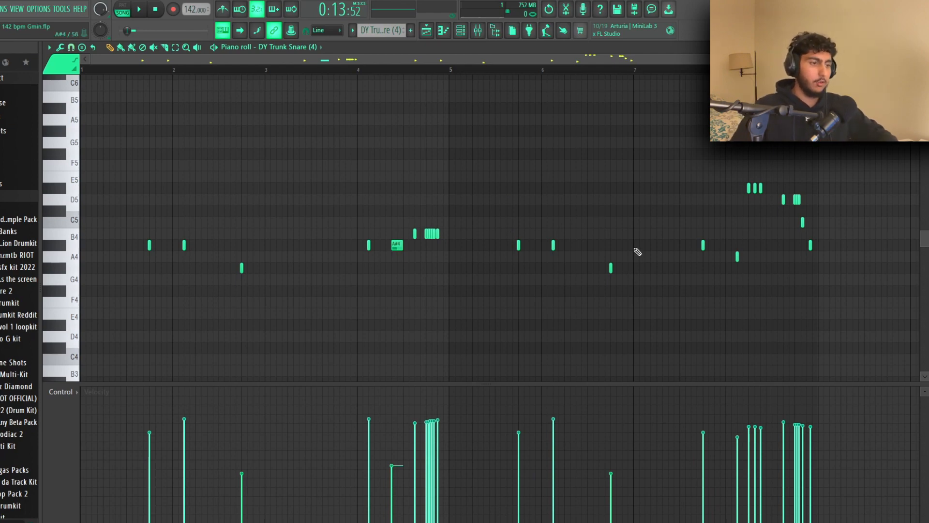
# Highlight the main DY Trunk Snare (4) notes, try shifting the A#4 notes in bars 1, 5 and 7 slightly later and undo it.
pyautogui.moveTo(763, 244); pyautogui.dragTo(140, 270)
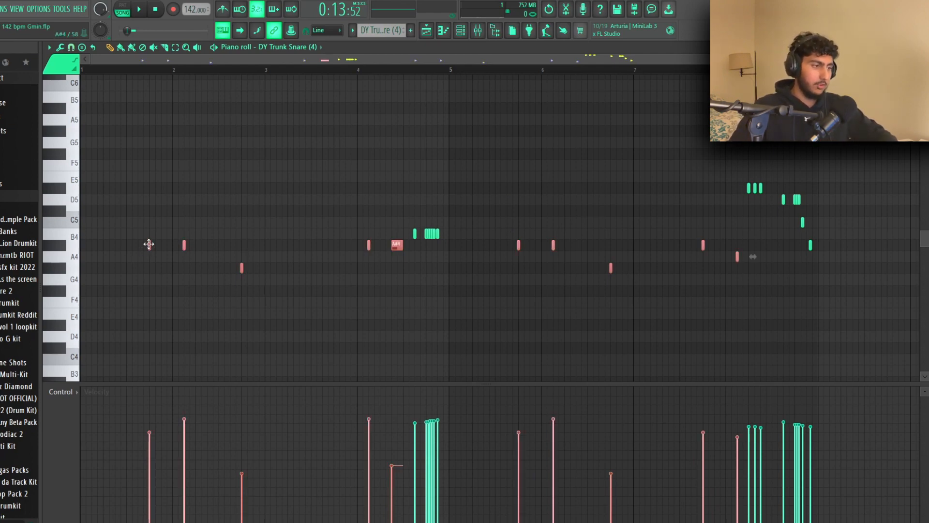
pyautogui.click(650, 315)
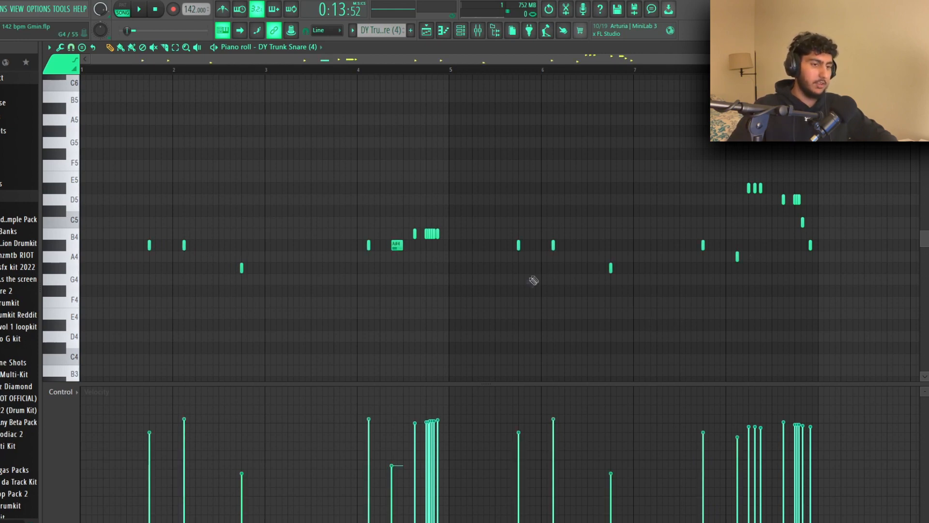
pyautogui.keyDown('ctrl'); pyautogui.click(519, 245); pyautogui.keyUp('ctrl')
pyautogui.keyDown('ctrl'); pyautogui.click(703, 245); pyautogui.keyUp('ctrl')
pyautogui.keyDown('ctrl'); pyautogui.click(149, 245); pyautogui.keyUp('ctrl')
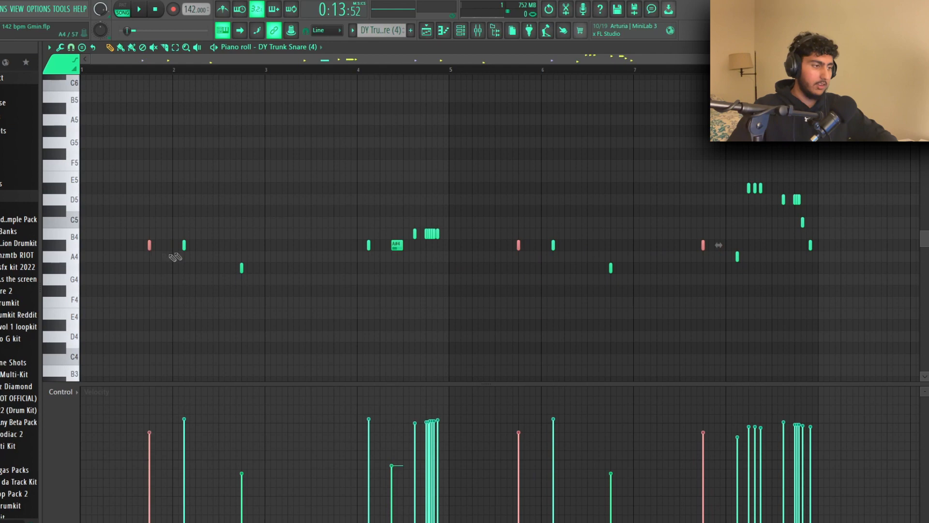
pyautogui.moveTo(151, 245); pyautogui.dragTo(163, 244)
pyautogui.hotkey('ctrl', 'z')
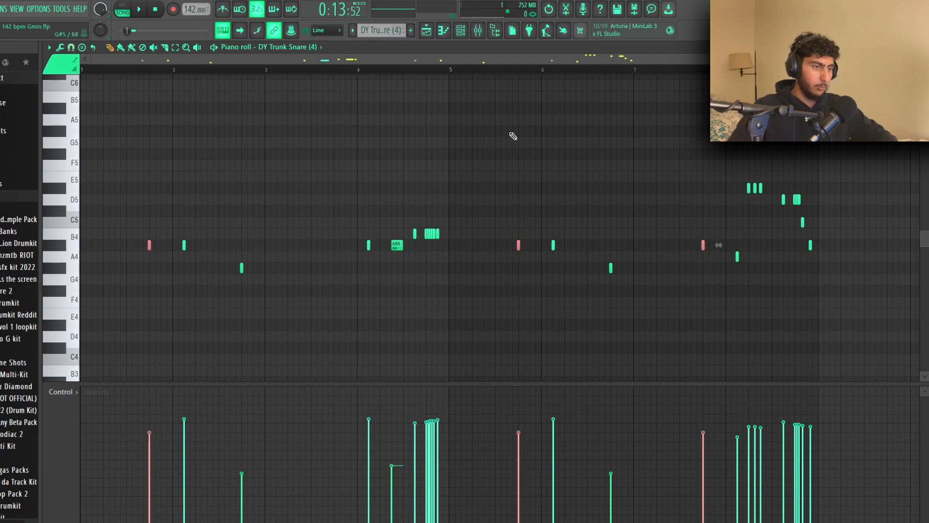
# Single out the two low G#4 notes in bars 2 and 6 of the DY Trunk Snare (4) pattern.
pyautogui.keyDown('ctrl'); pyautogui.click(226, 147); pyautogui.keyUp('ctrl')
pyautogui.keyDown('ctrl'); pyautogui.keyDown('shift'); pyautogui.click(242, 268); pyautogui.keyUp('shift'); pyautogui.keyUp('ctrl')
pyautogui.keyDown('ctrl'); pyautogui.keyDown('shift'); pyautogui.click(610, 268); pyautogui.keyUp('shift'); pyautogui.keyUp('ctrl')
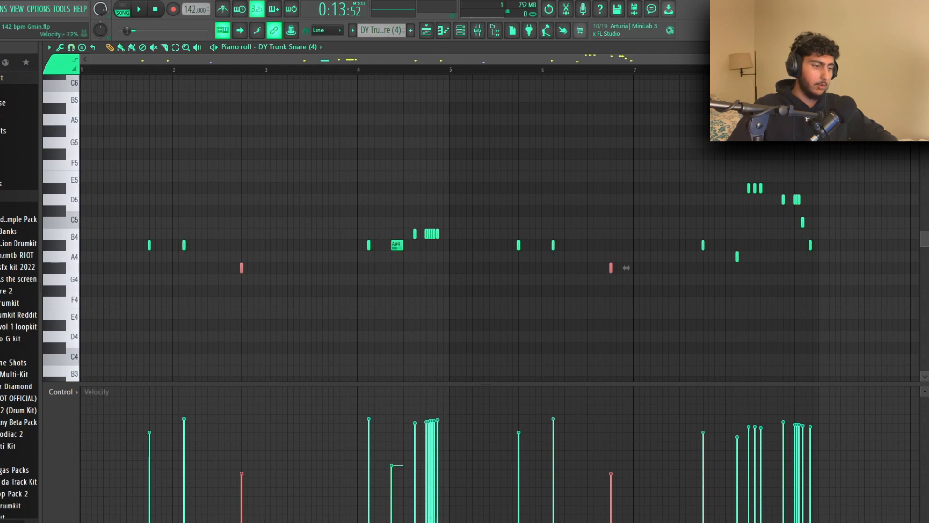
# Examine the rapid DY Trunk Snare (4) rolls at the ends of bars 4 and 8, clear the selection and play the pattern.
pyautogui.scroll(3, 518, 246)
pyautogui.moveTo(317, 210); pyautogui.dragTo(389, 242)
pyautogui.scroll(-3, 472, 218)
pyautogui.moveTo(513, 174); pyautogui.dragTo(622, 254)
pyautogui.scroll(4, 676, 237)
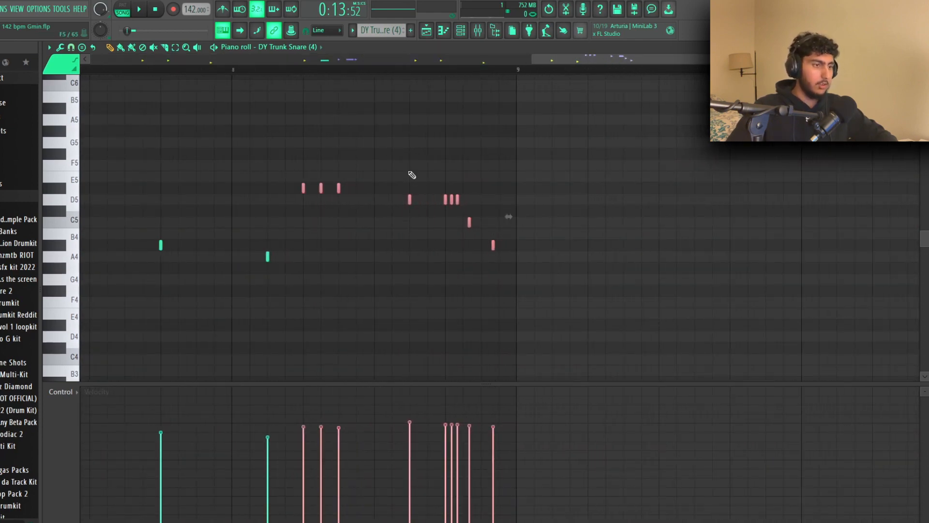
pyautogui.scroll(-4, 813, 256)
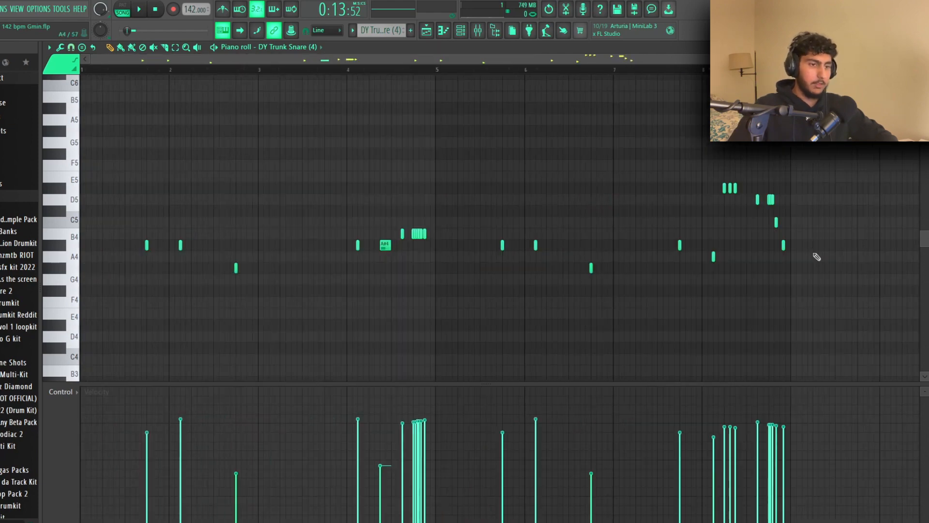
pyautogui.moveTo(437, 243); pyautogui.dragTo(398, 227)
pyautogui.keyDown('ctrl'); pyautogui.click(440, 199); pyautogui.keyUp('ctrl')
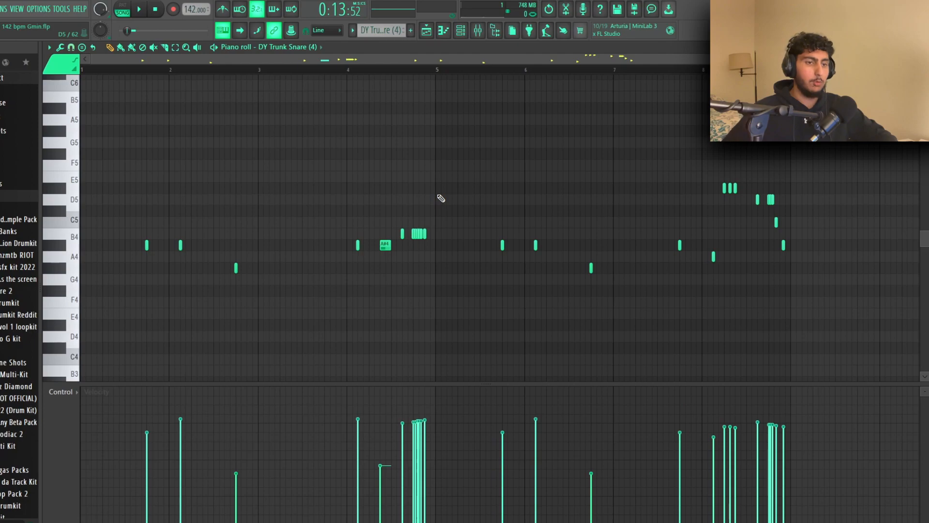
pyautogui.press('space')
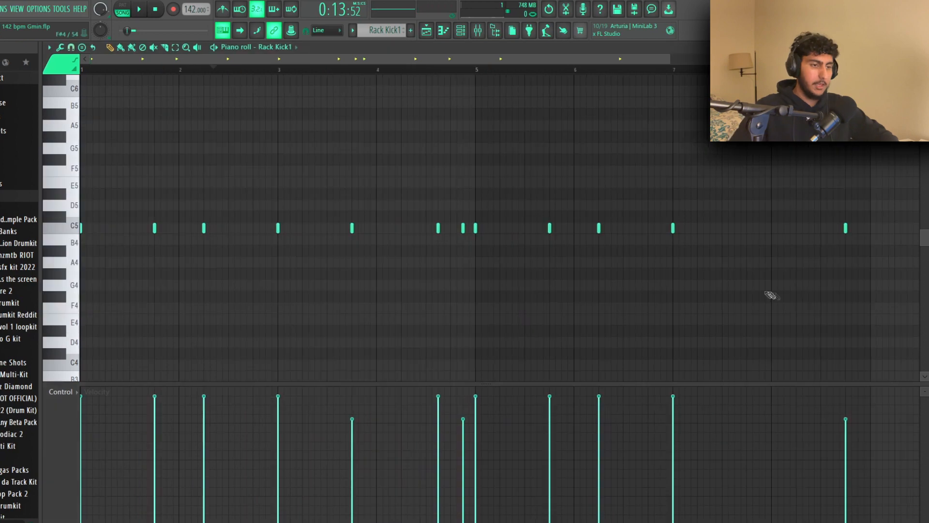
# Examine the kick placement across the Rack Kick1 pattern in the piano roll and play it.
pyautogui.scroll(-2, 878, 222)
pyautogui.moveTo(868, 211); pyautogui.dragTo(135, 257)
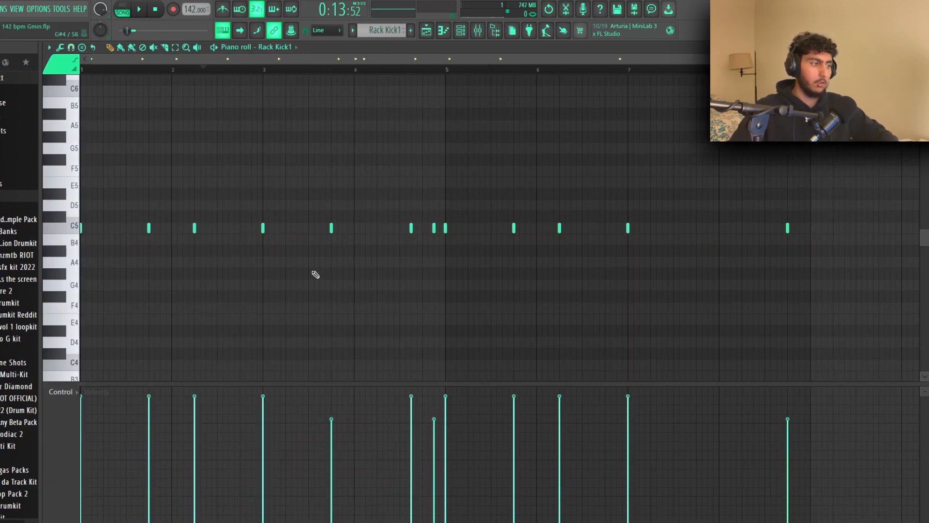
pyautogui.scroll(1, 534, 196)
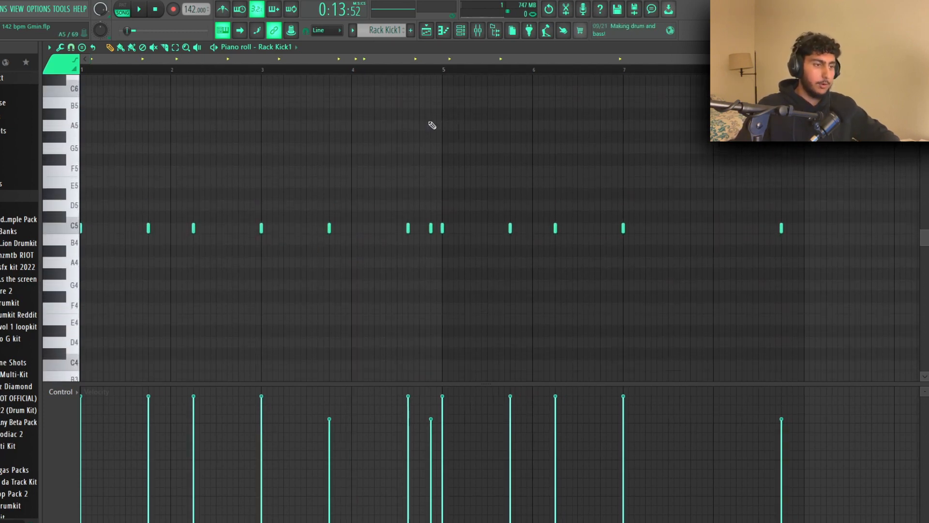
pyautogui.press('space')
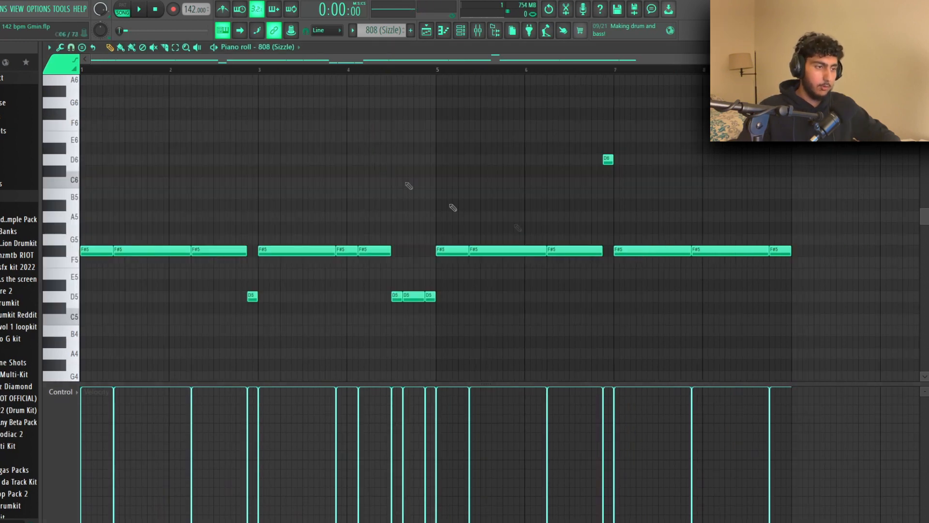
# Highlight the bass notes of the 808 (Sizzle) pattern in the piano roll and play it.
pyautogui.hotkey('ctrl', 'a')
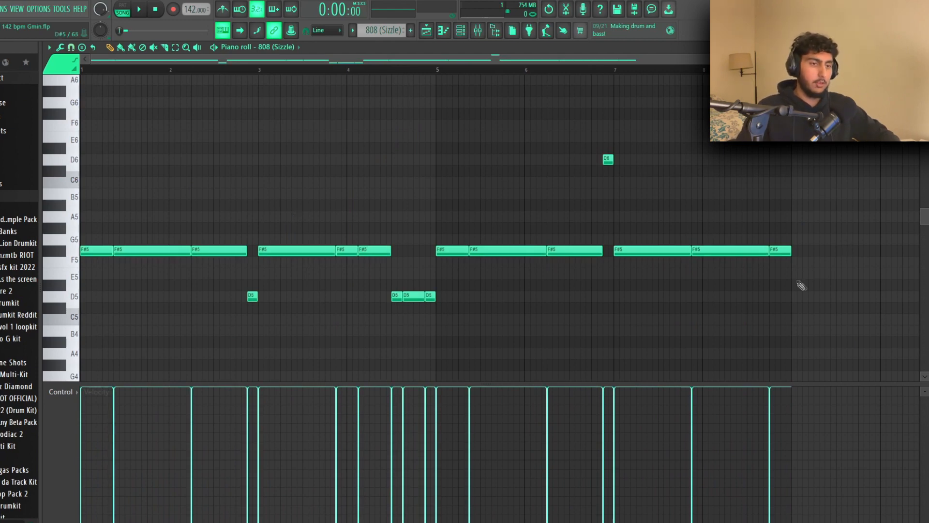
pyautogui.moveTo(852, 239); pyautogui.dragTo(155, 233)
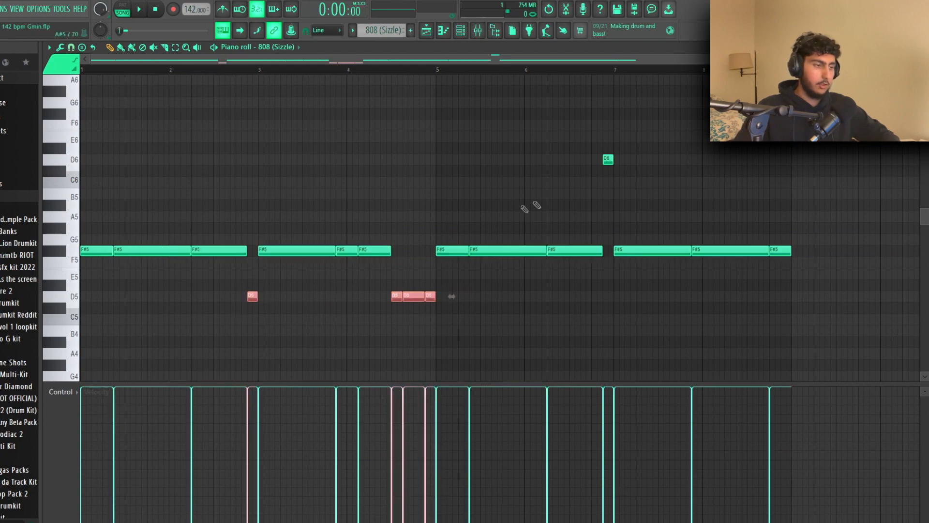
pyautogui.press('space')
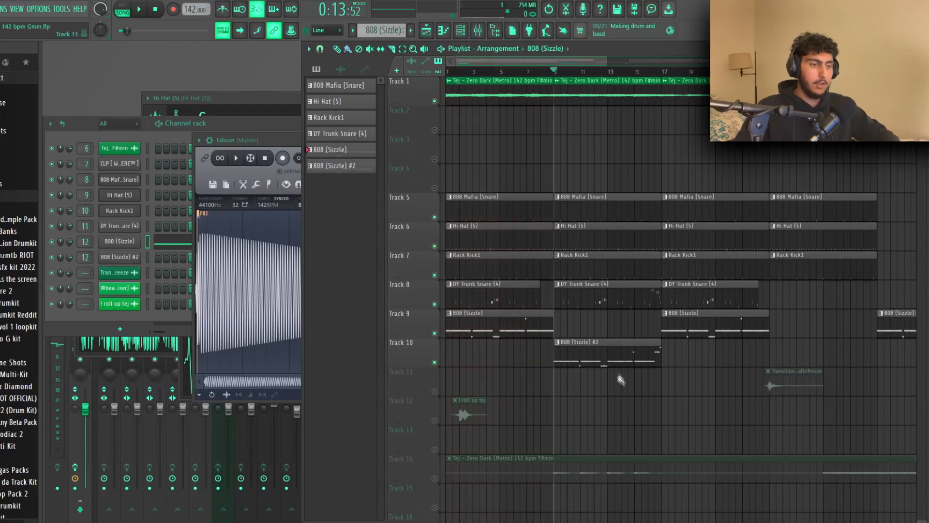
# Open the 808 (Sizzle) #2 pattern on Track 10 in the piano roll.
pyautogui.doubleClick(608, 353)
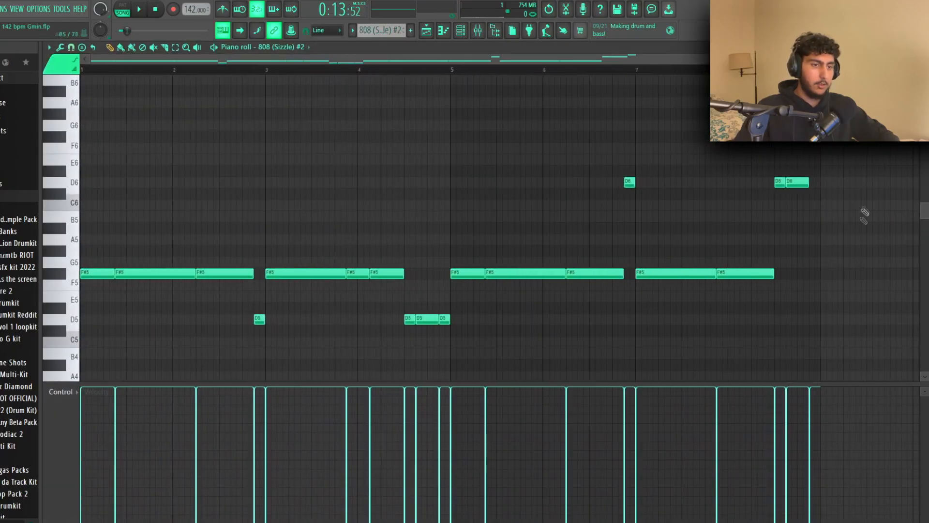